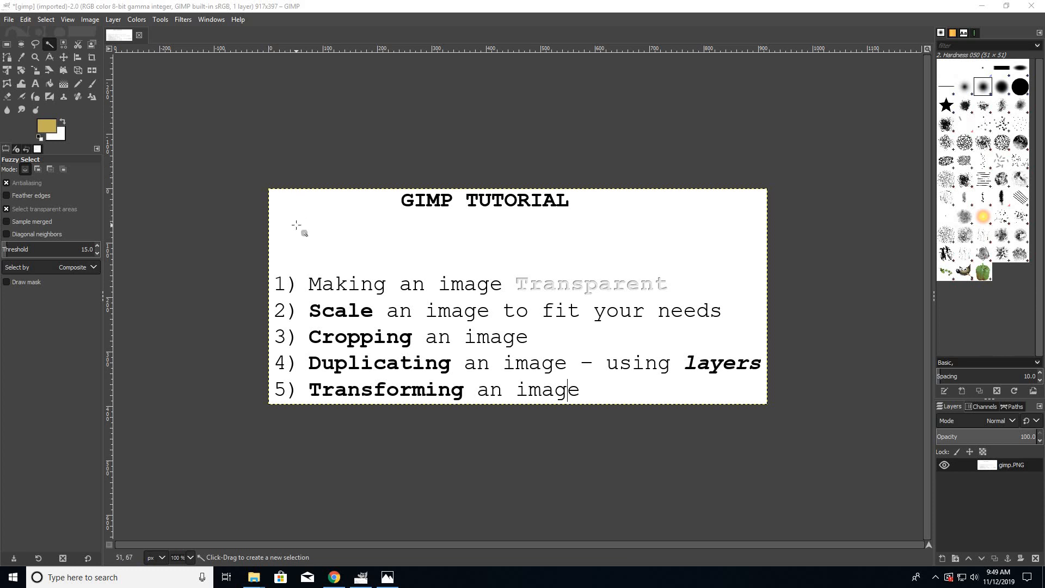
# - Open the image pipe.jpg from the Desktop folder
pyautogui.click(10, 19)
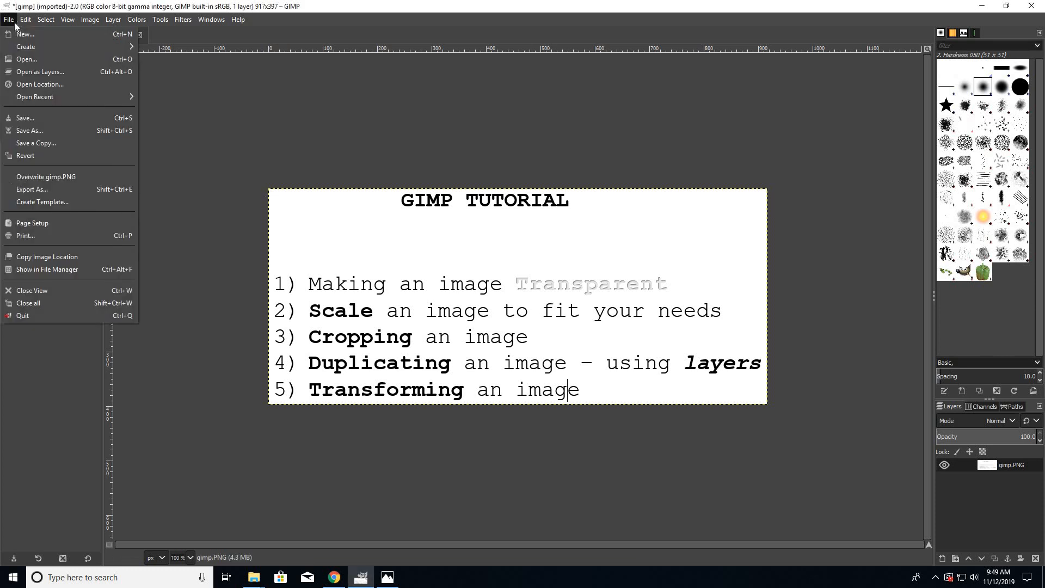
pyautogui.click(20, 60)
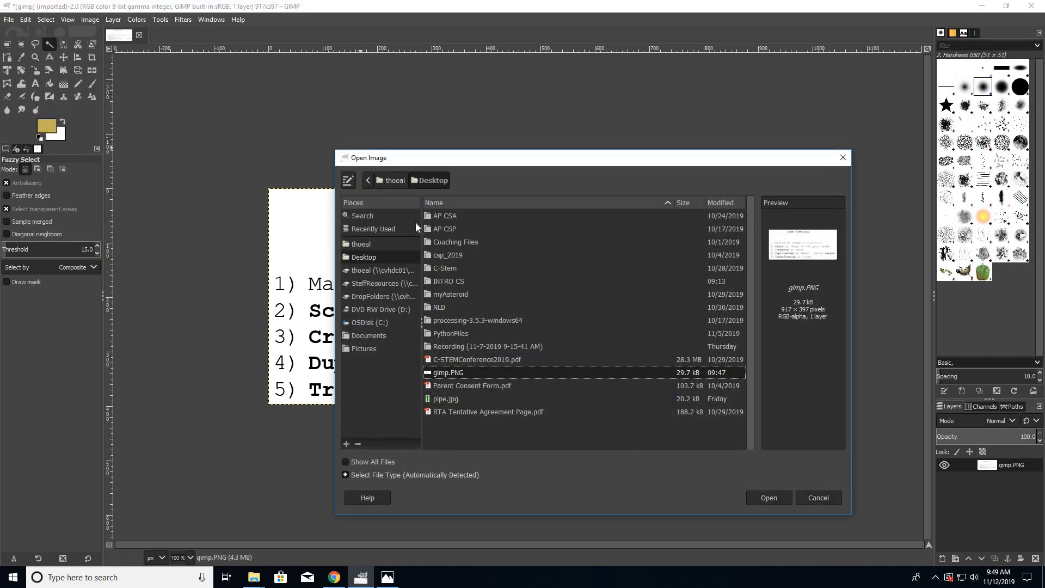
pyautogui.click(455, 400)
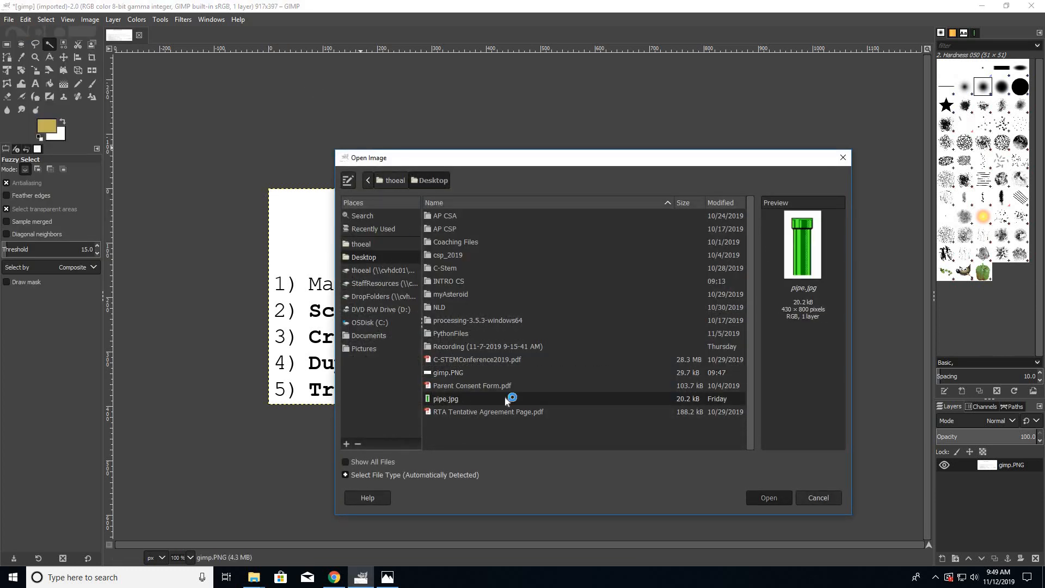
pyautogui.click(762, 498)
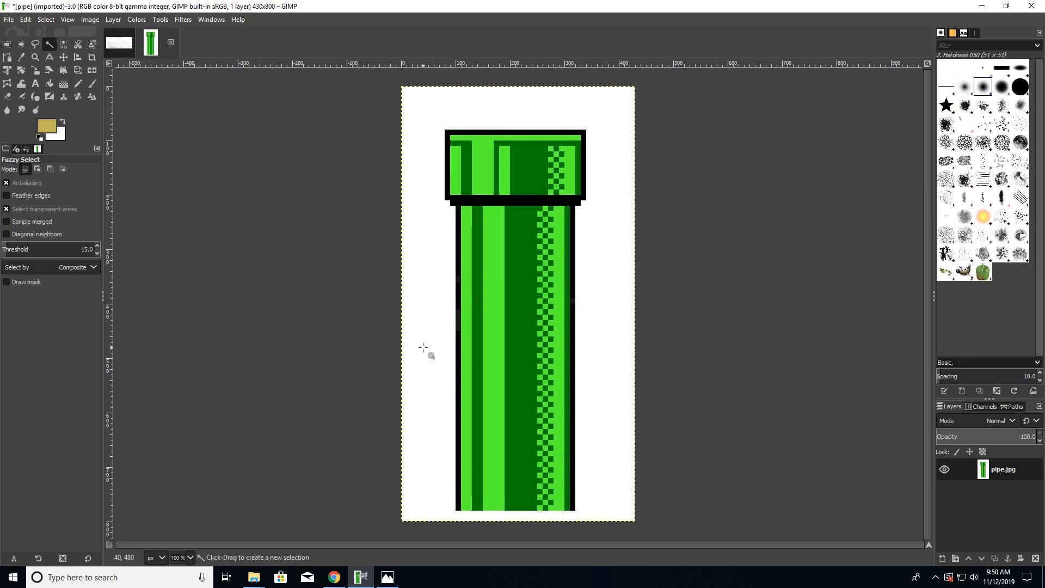
# - Select the white background around the pipe with the Fuzzy Select tool
pyautogui.click(113, 20)
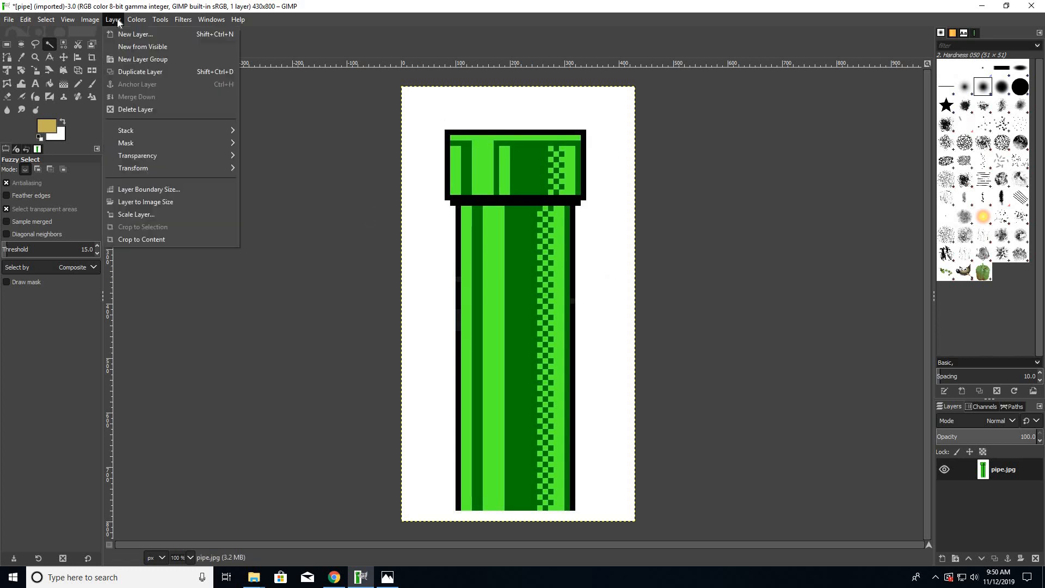
pyautogui.click(48, 43)
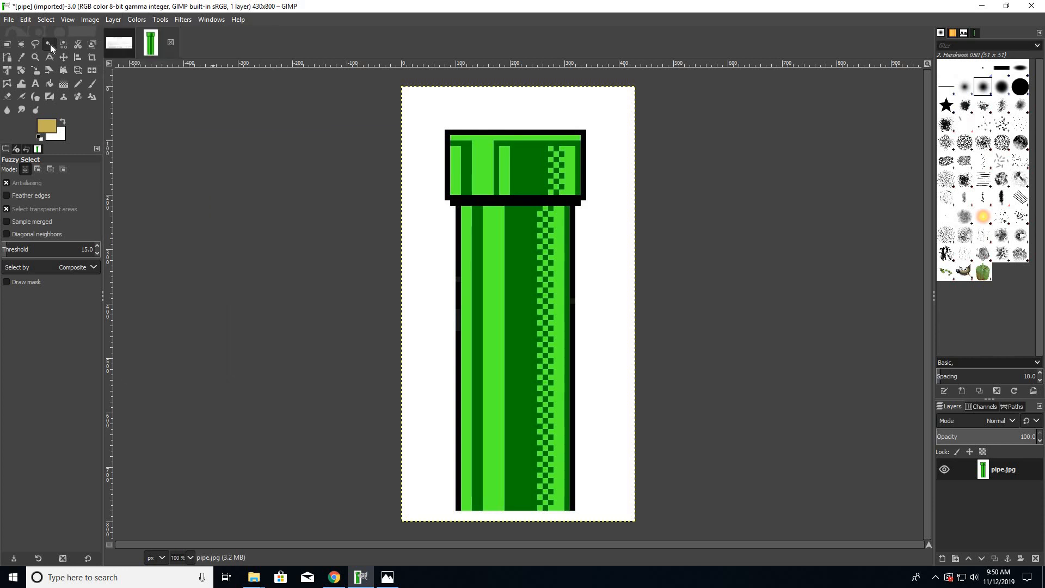
pyautogui.click(433, 111)
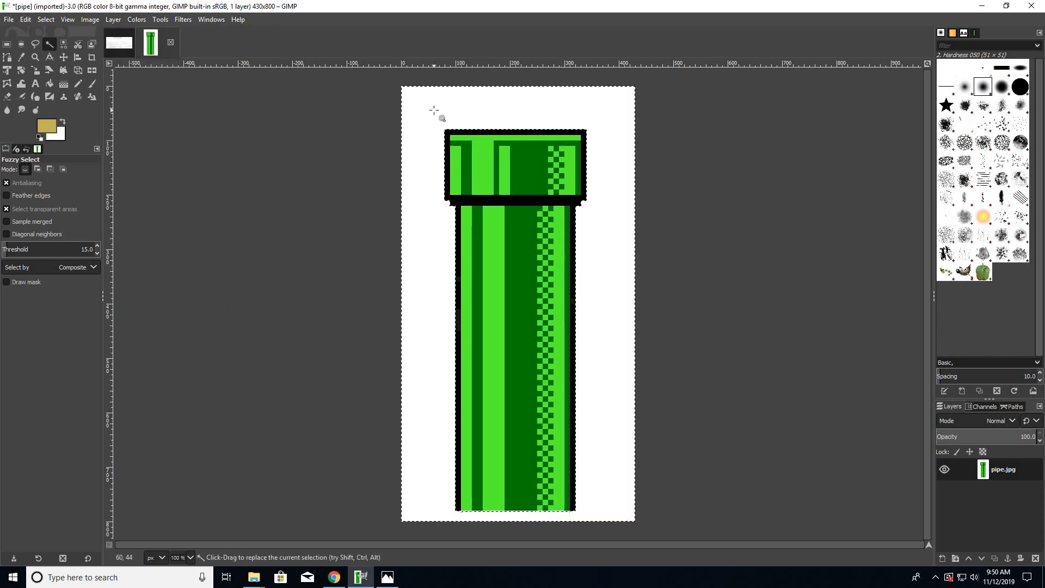
pyautogui.hotkey('ctrl', 'z')
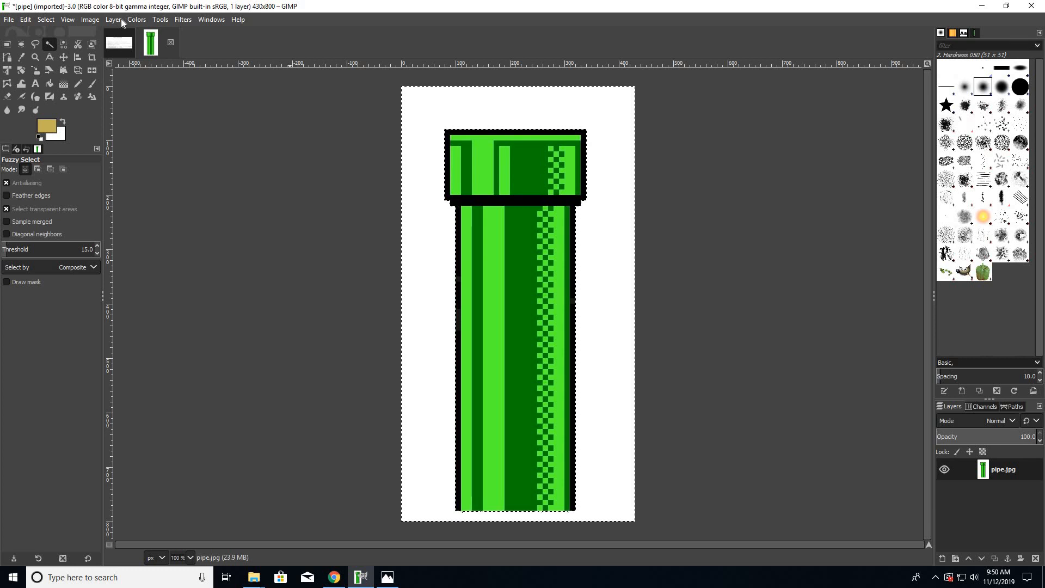
# - Add an alpha channel to the pipe layer and delete the selected white background to make it transparent
pyautogui.click(122, 20)
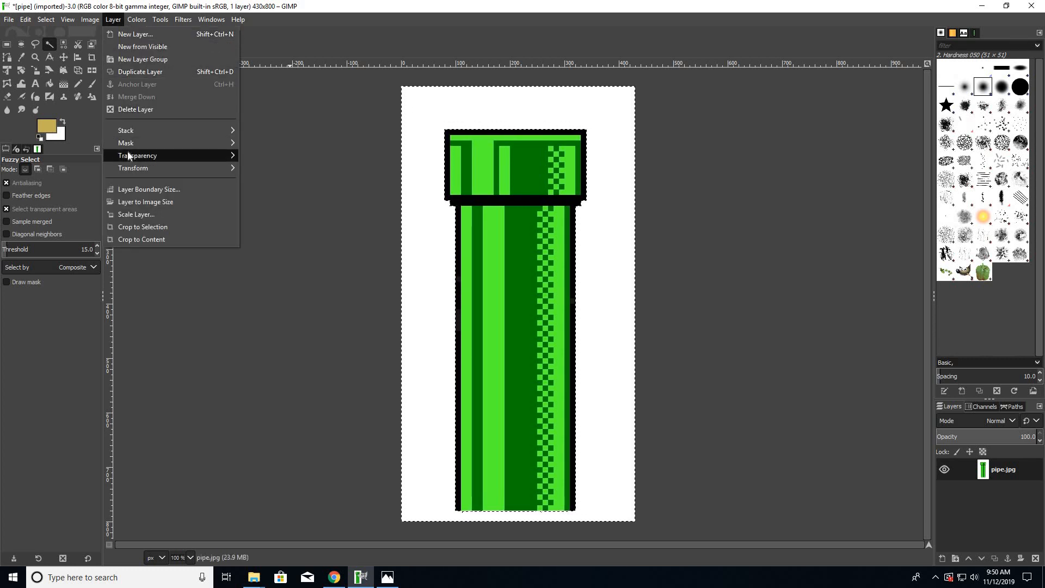
pyautogui.moveTo(127, 154)
pyautogui.click(271, 156)
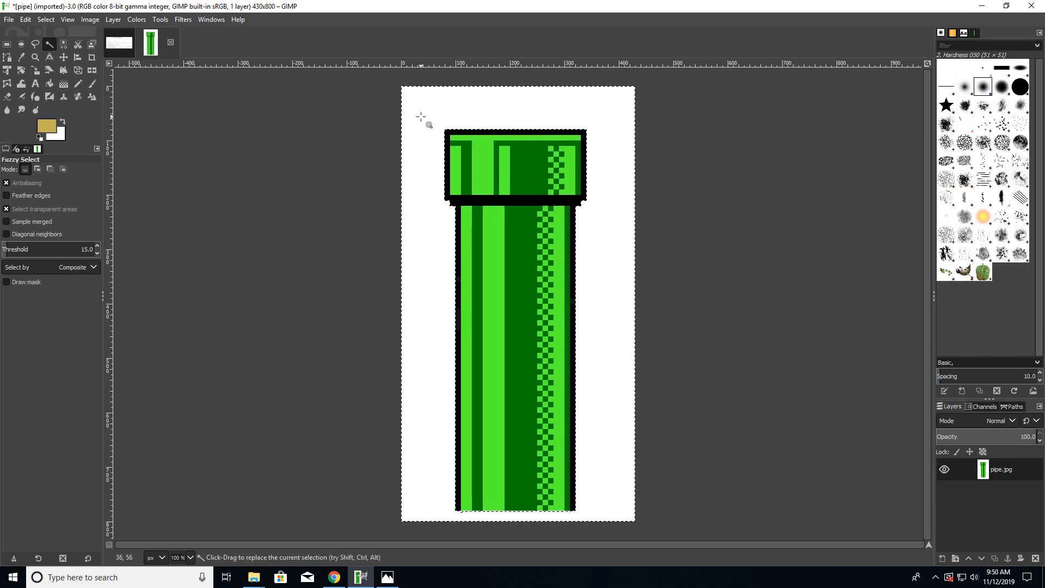
pyautogui.click(421, 116)
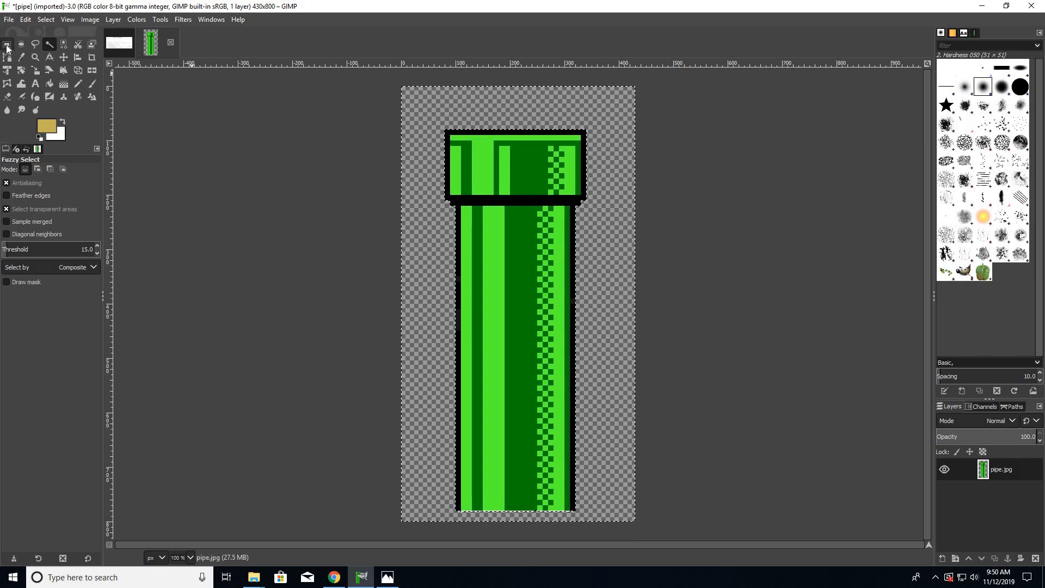
# - Draw a rectangular selection of about 262 × 701 px tightly around the pipe and crop the image to it
pyautogui.click(160, 20)
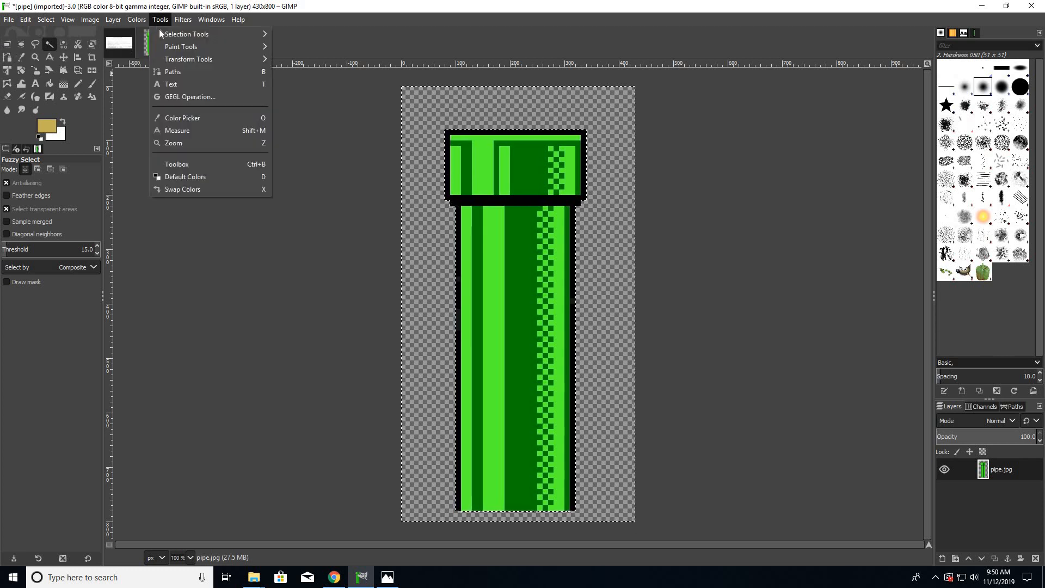
pyautogui.moveTo(169, 35)
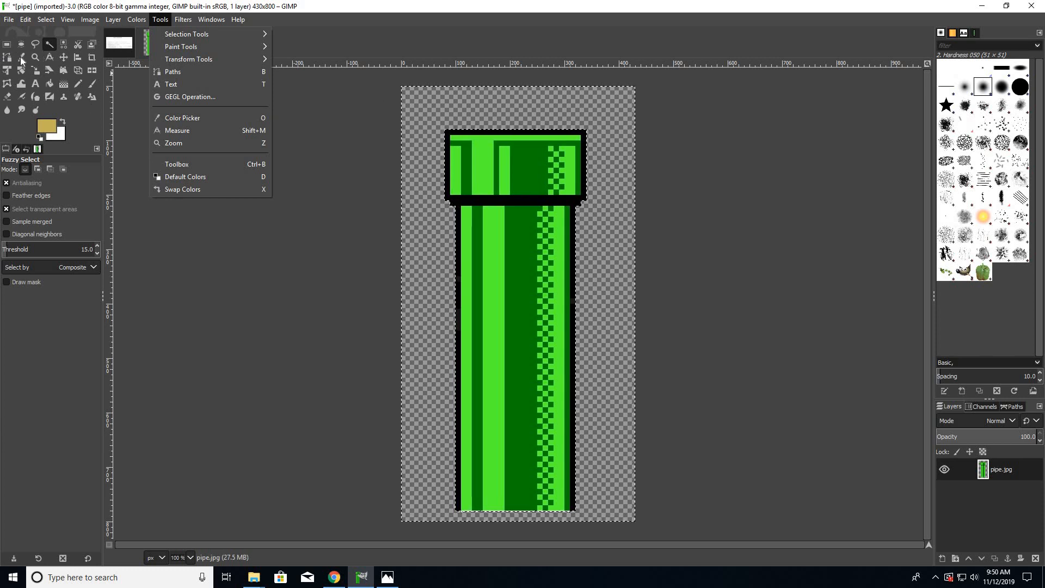
pyautogui.click(7, 45)
pyautogui.click(7, 44)
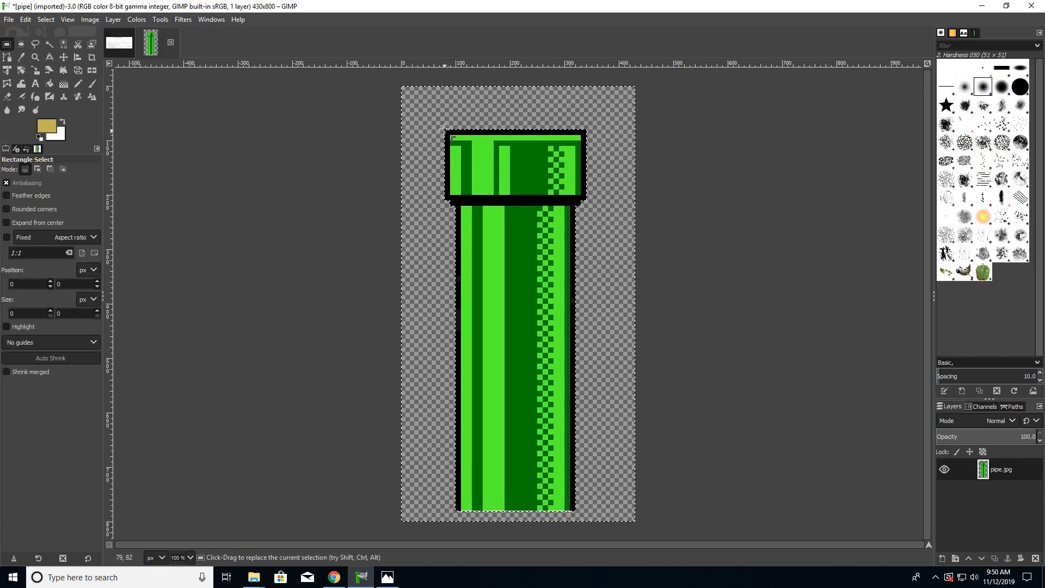
pyautogui.moveTo(454, 143); pyautogui.dragTo(584, 513)
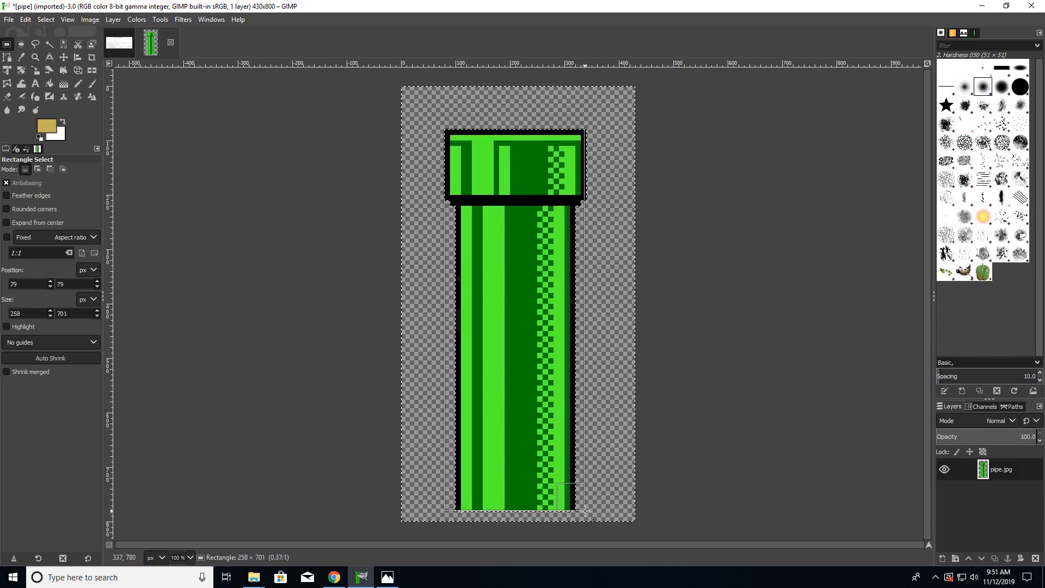
pyautogui.moveTo(586, 512); pyautogui.dragTo(588, 512)
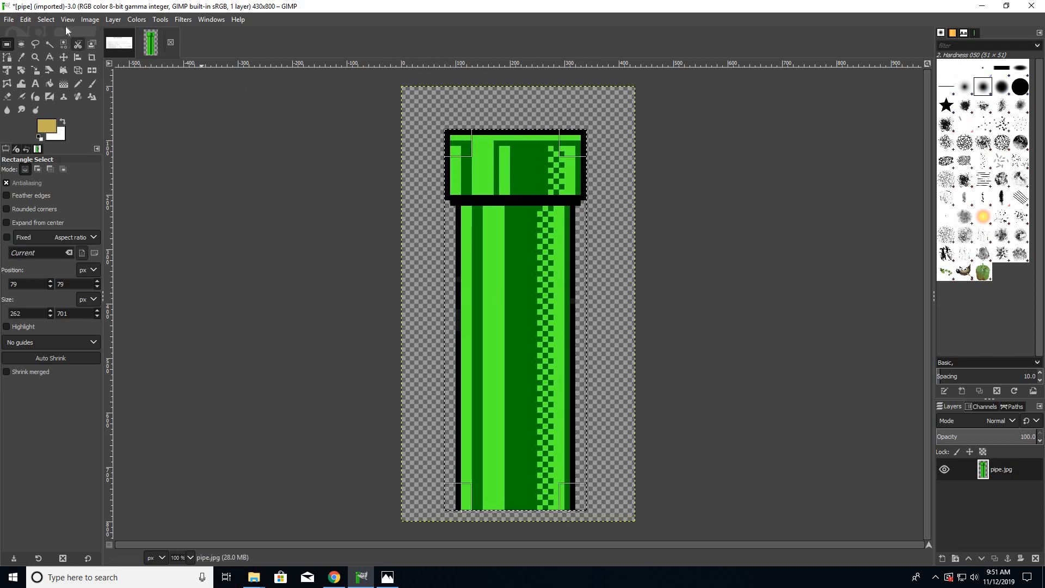
pyautogui.click(91, 21)
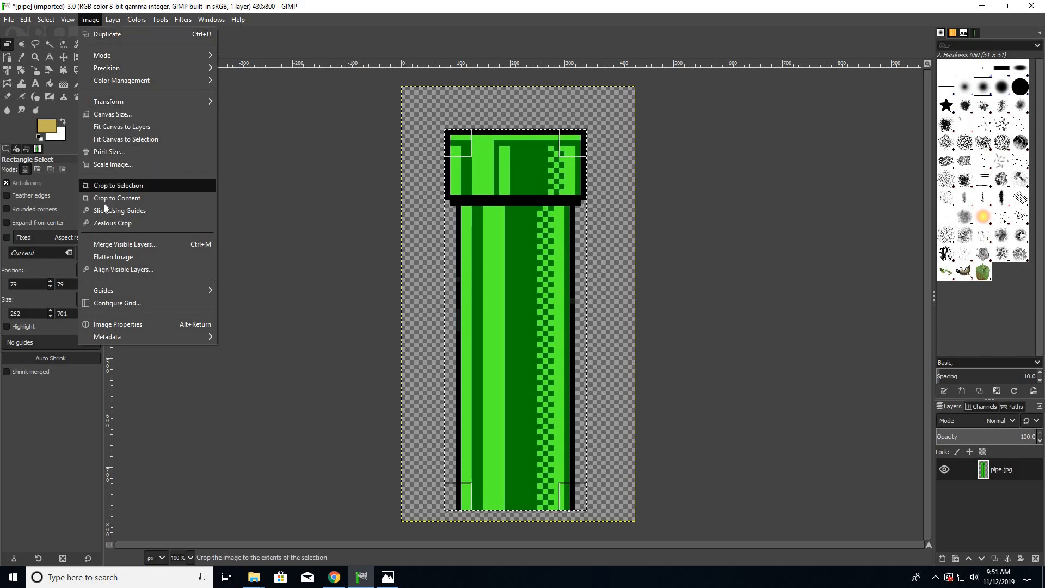
pyautogui.click(111, 186)
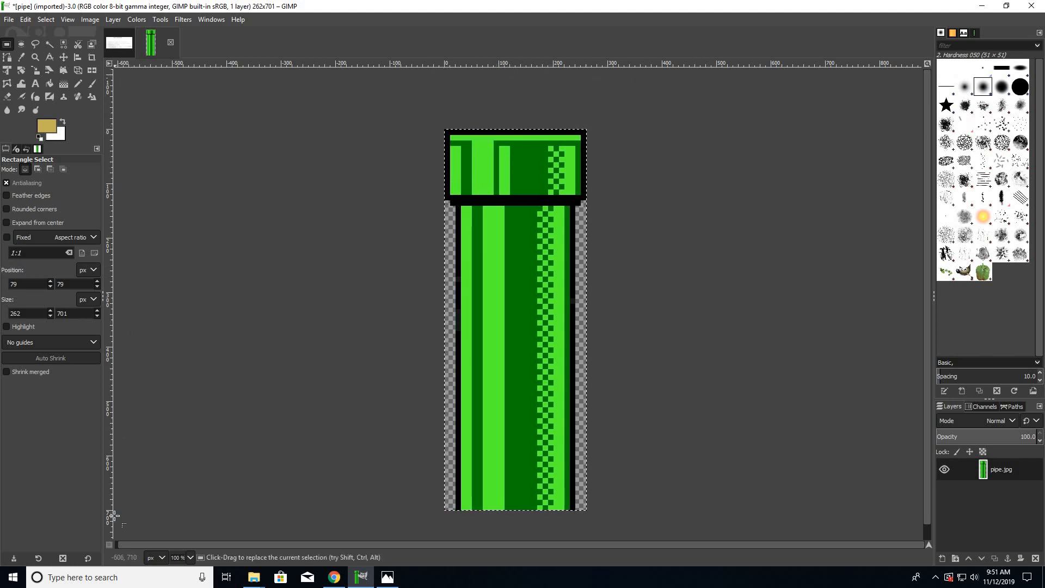
# - Scale the image to a width of 500 px with width and height unlinked, keeping the height at 701 px
pyautogui.click(84, 20)
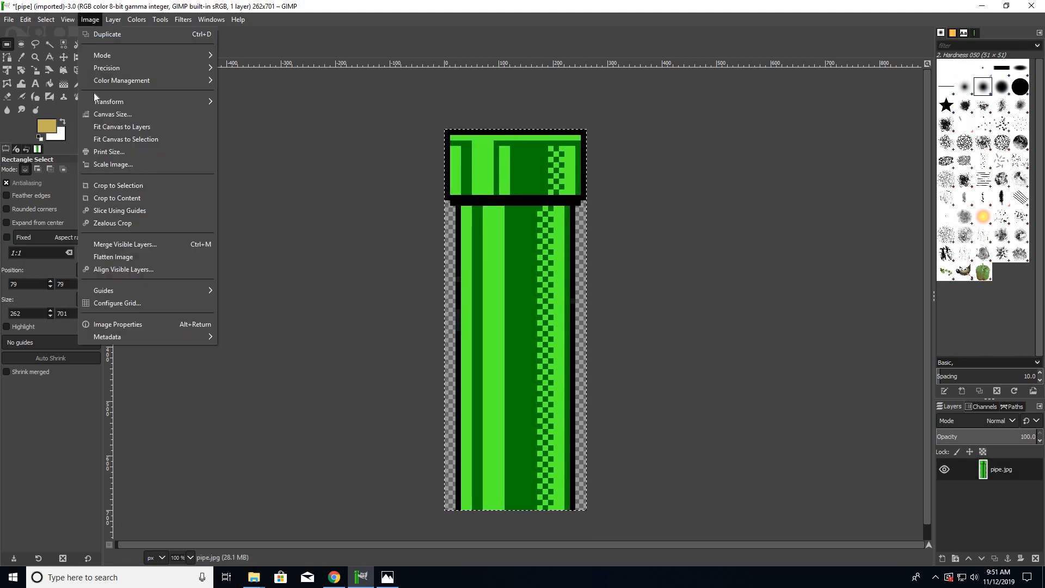
pyautogui.click(110, 165)
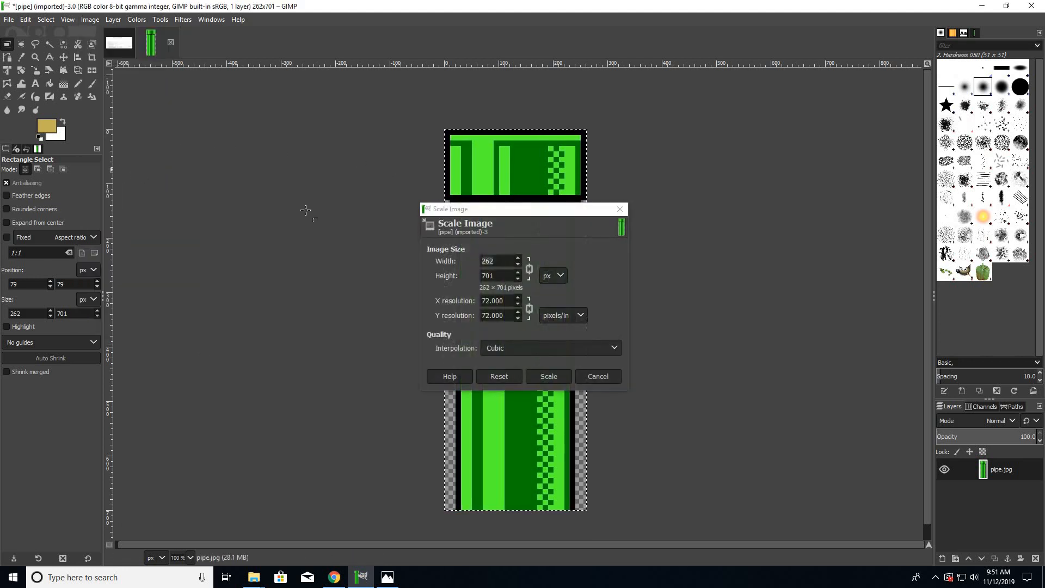
pyautogui.click(529, 270)
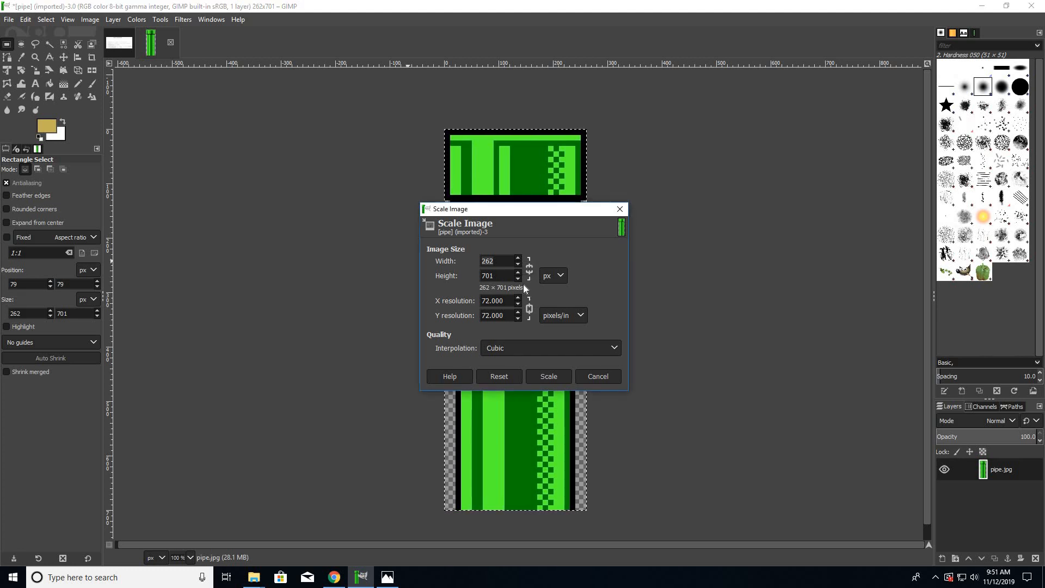
pyautogui.doubleClick(497, 261)
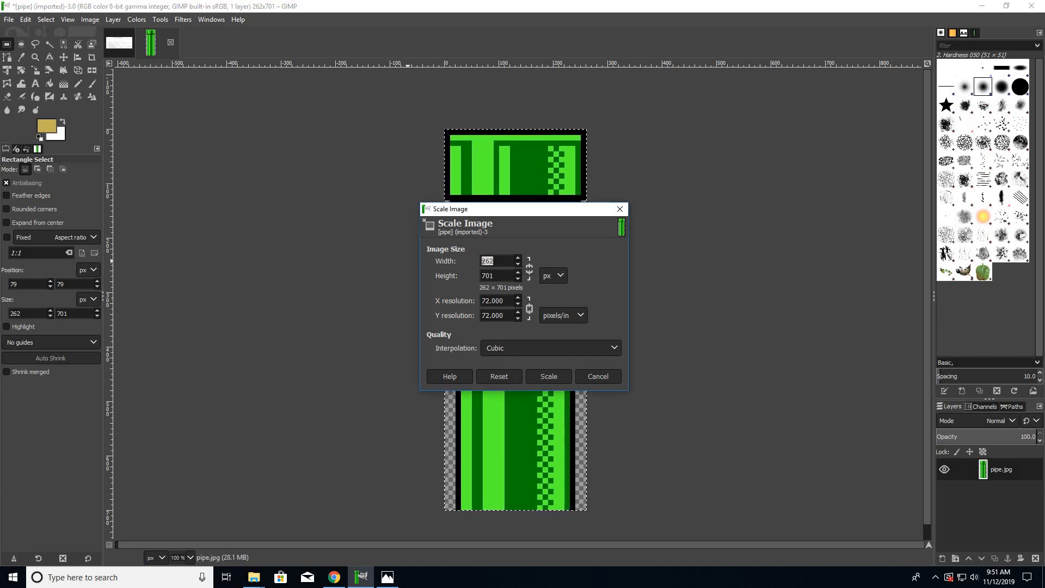
pyautogui.write('500')
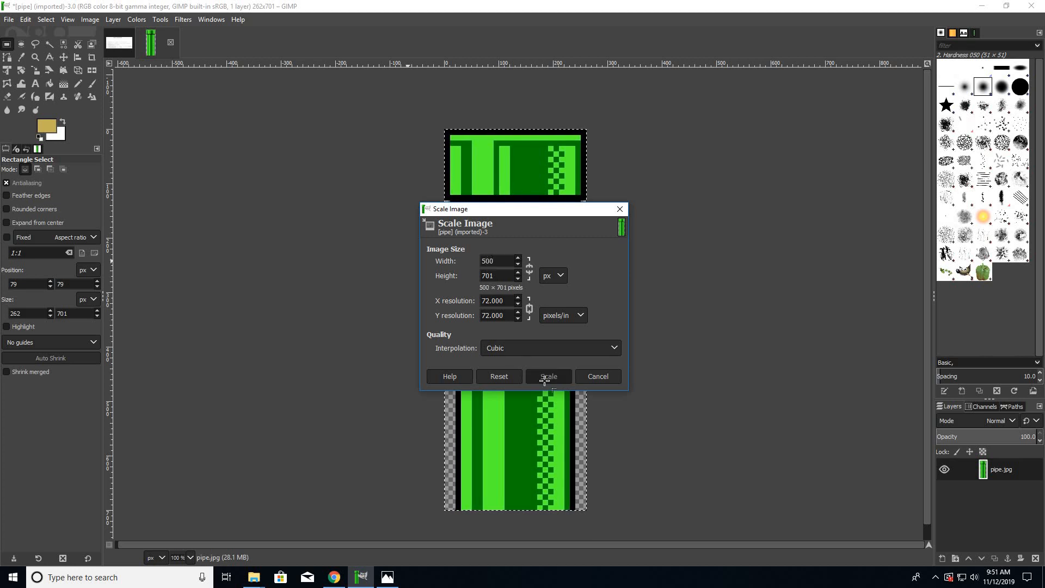
pyautogui.click(545, 377)
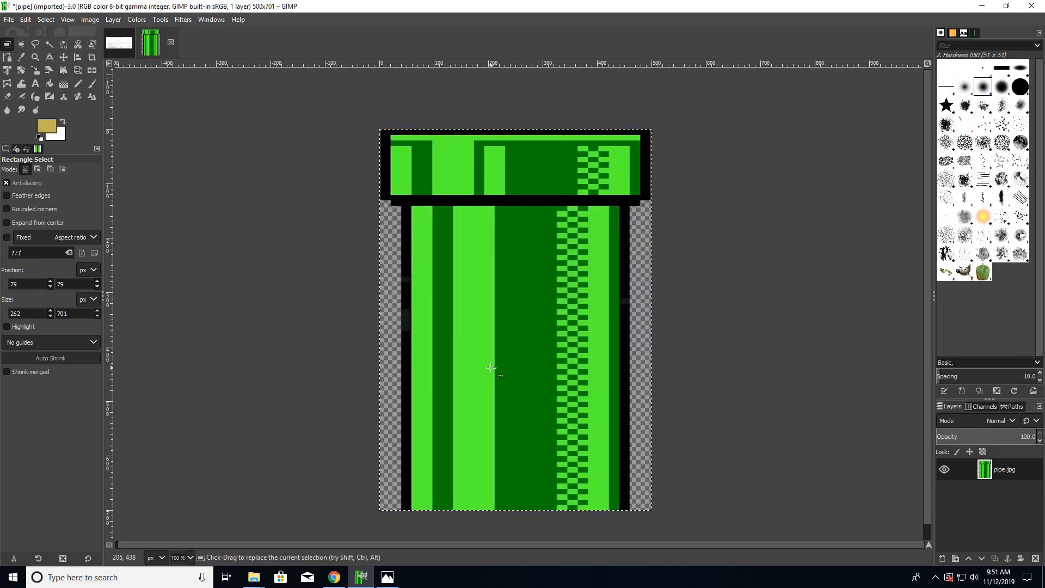
# - Scale the image to a width of 262 px with the proportions linked, and undo both scaling operations
pyautogui.click(90, 19)
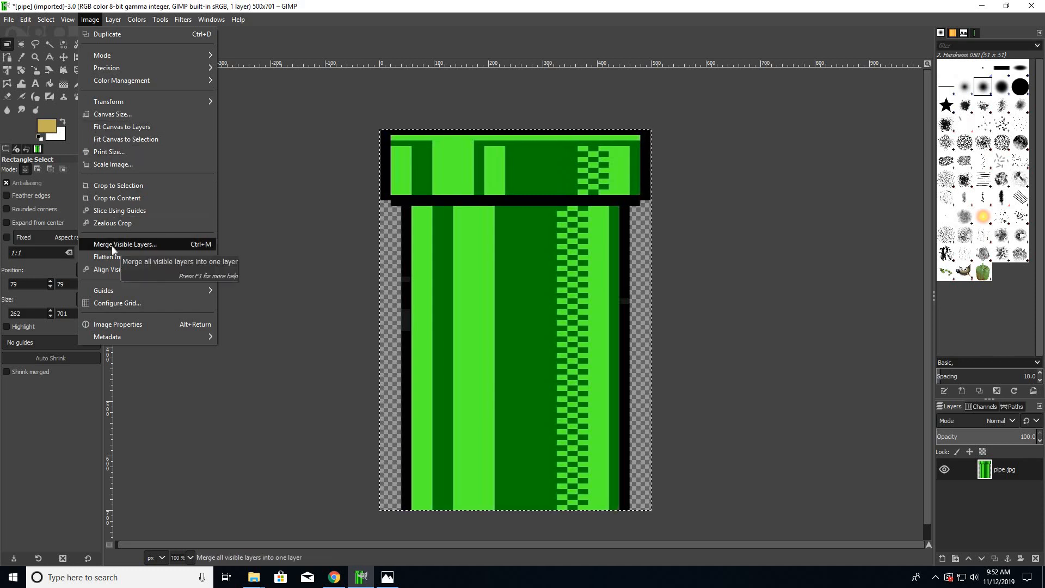
pyautogui.click(126, 162)
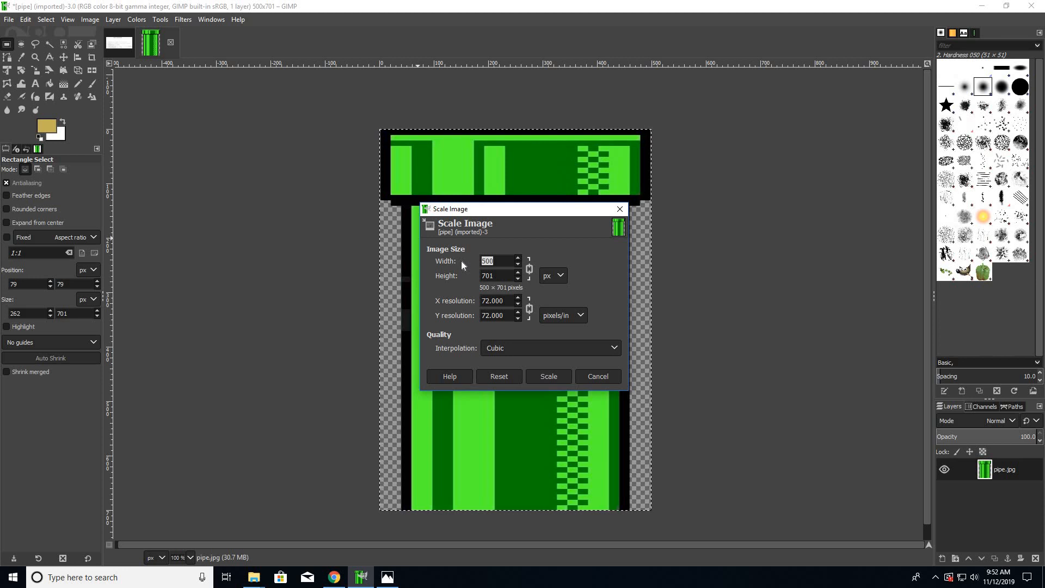
pyautogui.write('262')
pyautogui.click(542, 377)
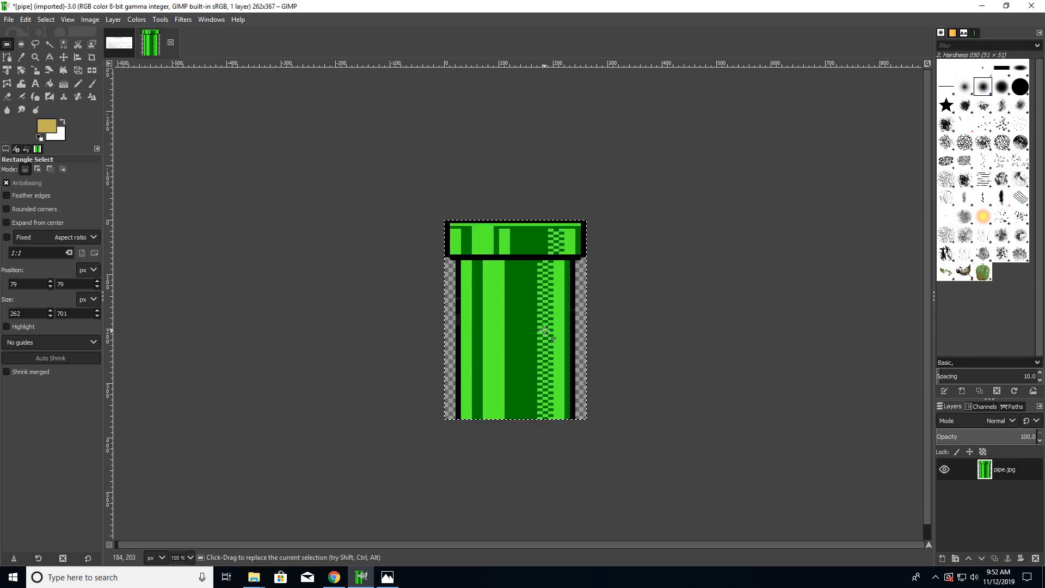
pyautogui.hotkey('ctrl', 'z')
pyautogui.hotkey('ctrl', 'z')
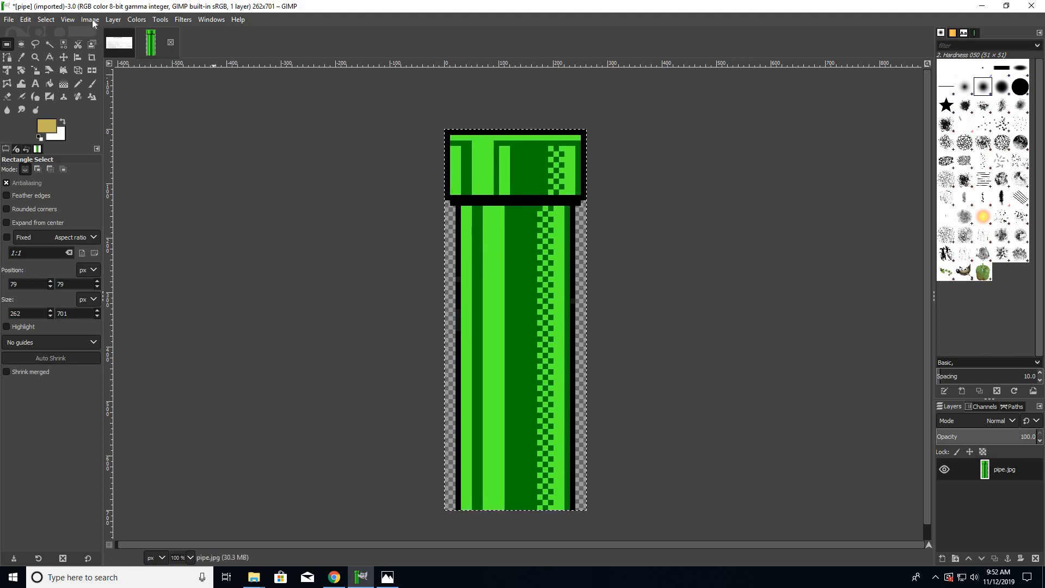
# - Scale the image to a height of 250 px with width and height linked
pyautogui.click(90, 19)
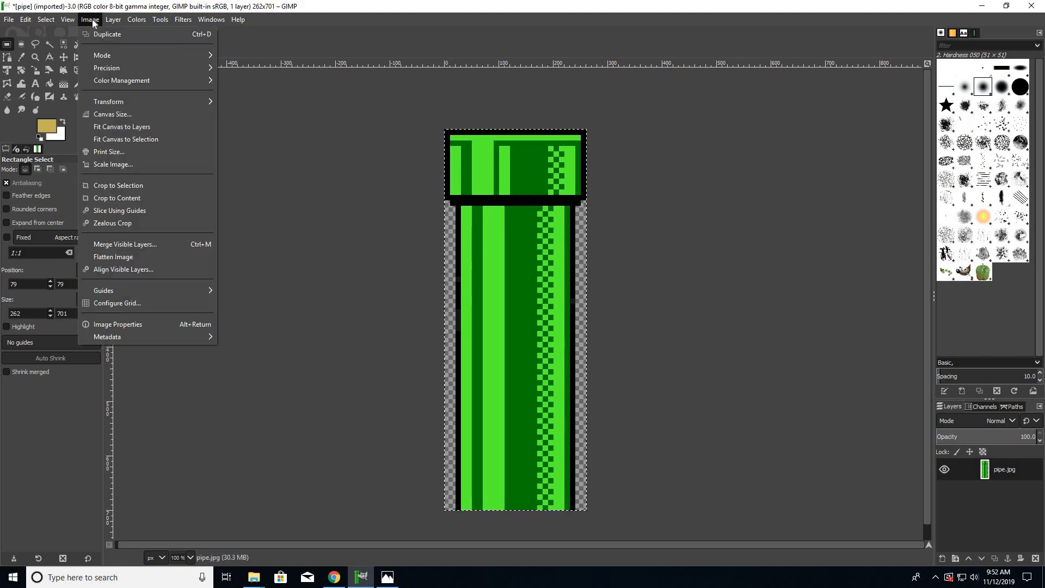
pyautogui.click(109, 166)
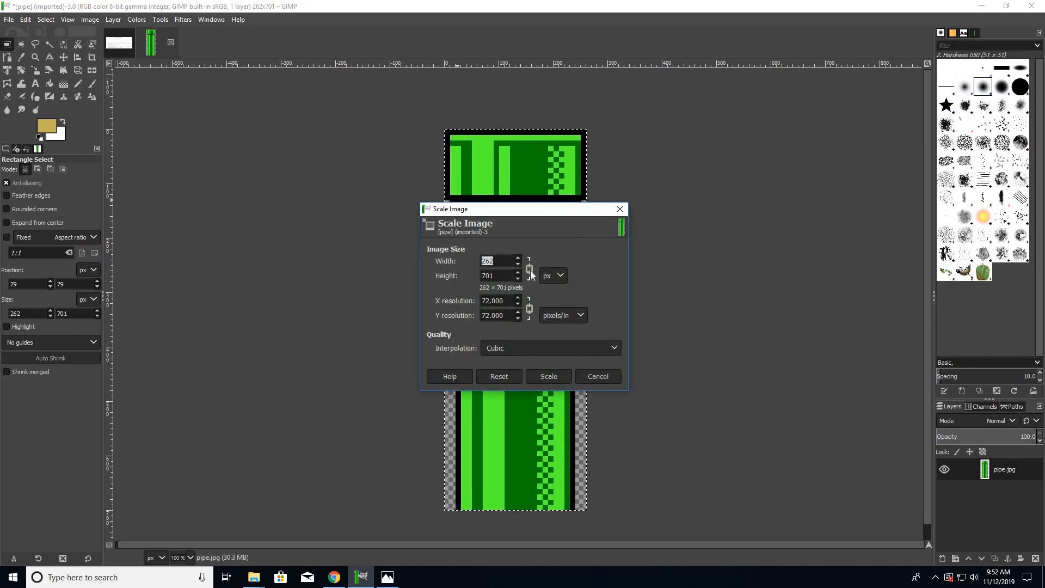
pyautogui.click(498, 275)
pyautogui.doubleClick(497, 276)
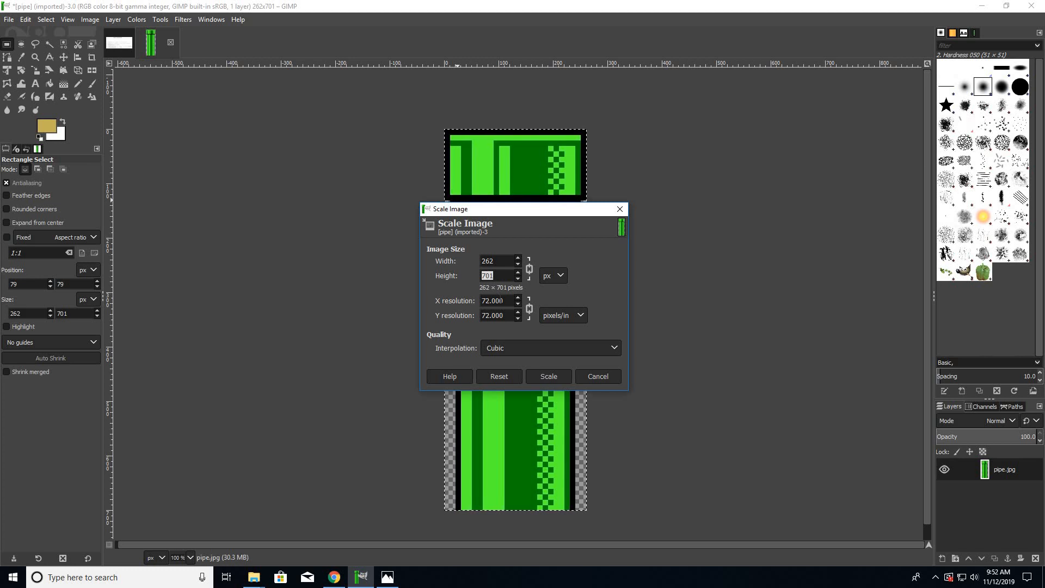
pyautogui.write('250')
pyautogui.click(548, 376)
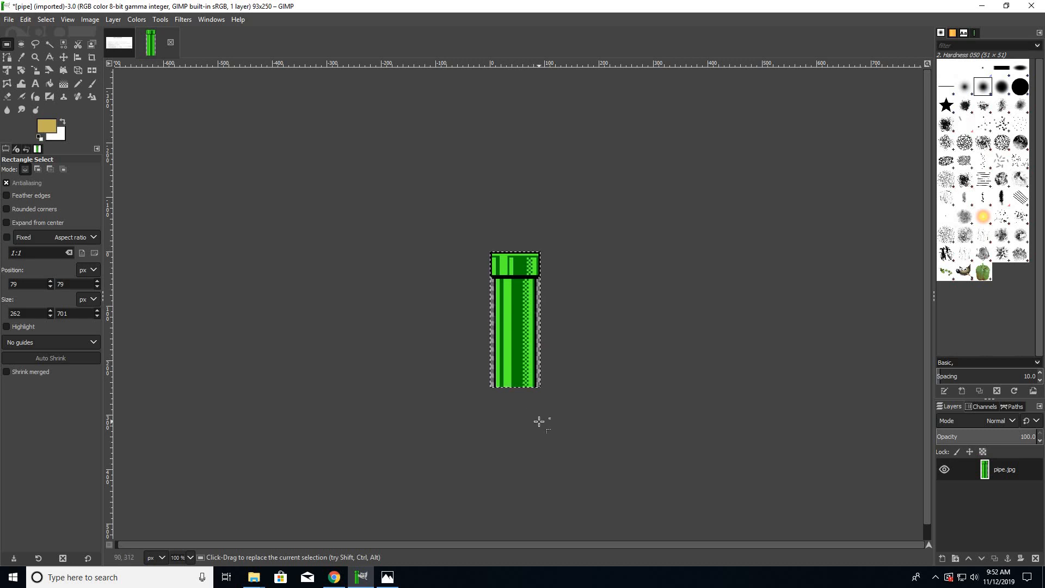
pyautogui.keyDown('ctrl'); pyautogui.scroll(2, 539, 420); pyautogui.keyUp('ctrl')
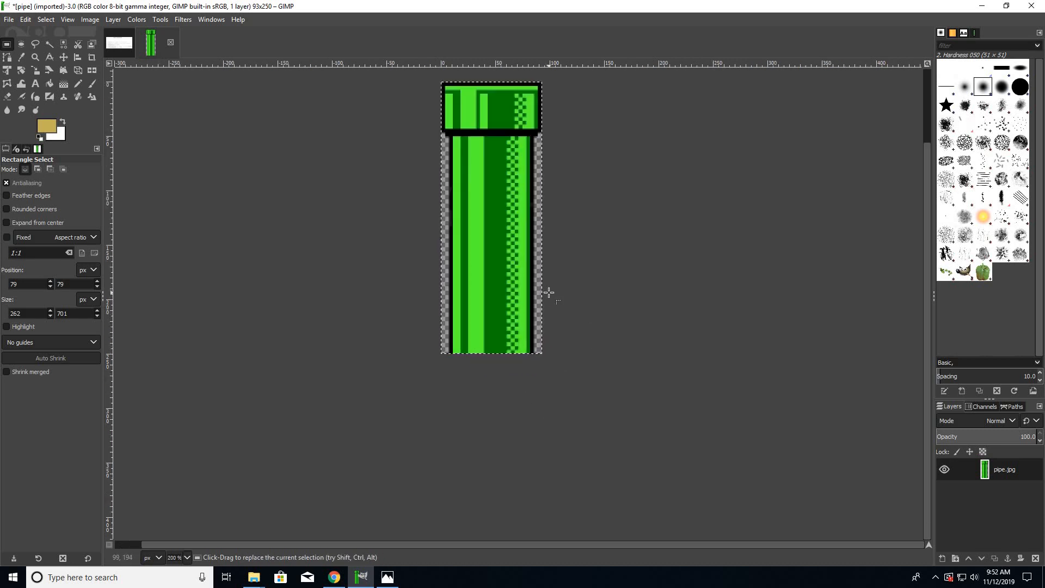
pyautogui.scroll(3, 549, 292)
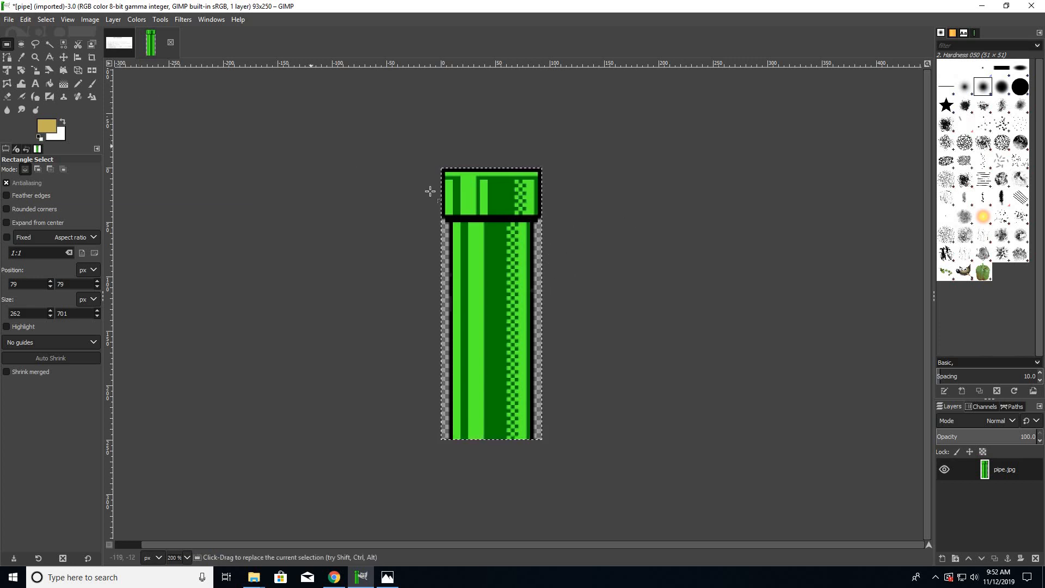
pyautogui.click(86, 21)
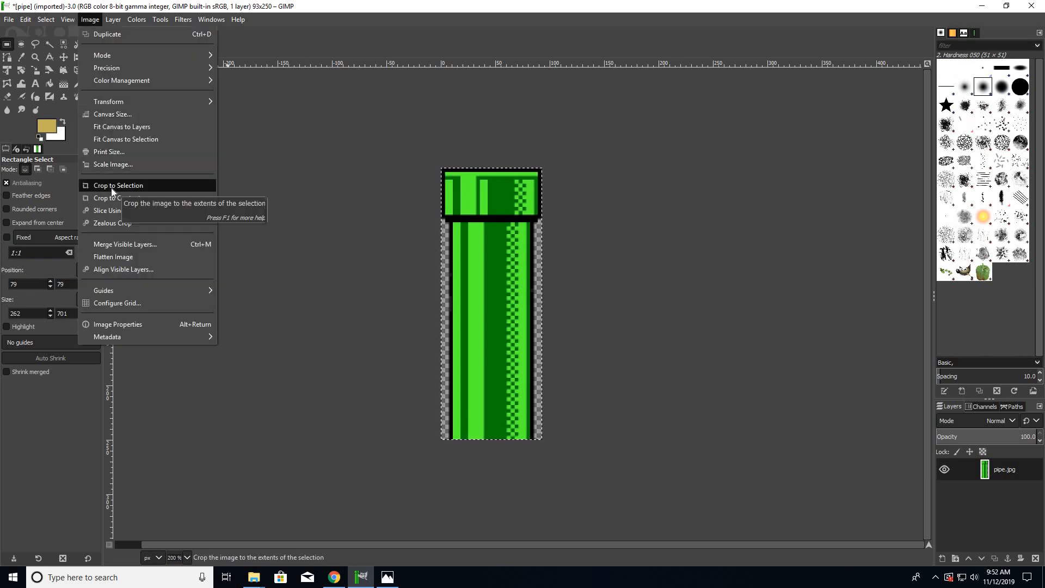
pyautogui.click(488, 259)
pyautogui.moveTo(460, 230); pyautogui.dragTo(528, 318)
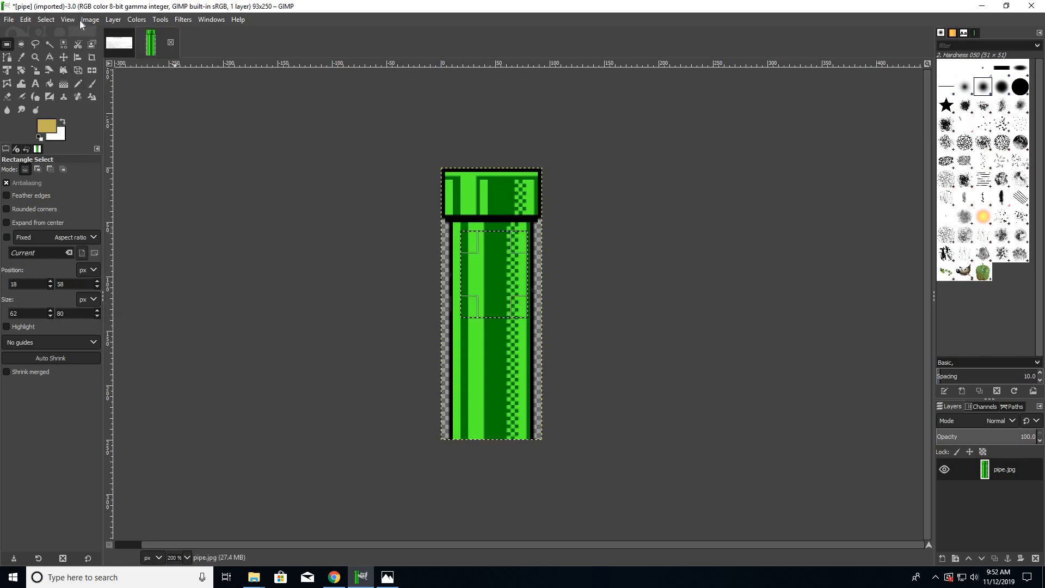
pyautogui.click(84, 20)
pyautogui.click(464, 238)
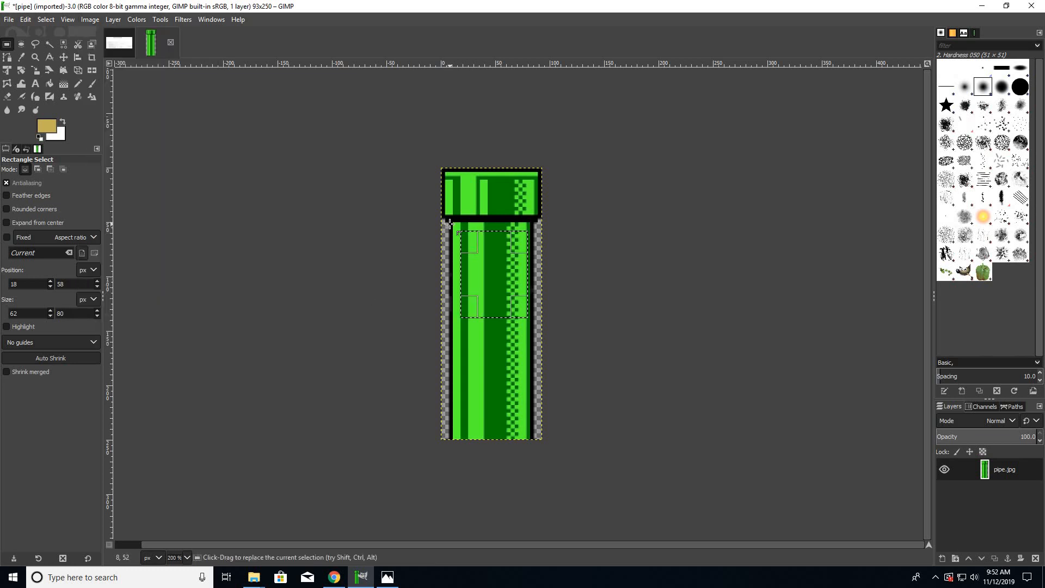
# - Clear the selection and duplicate the scaled pipe image as a separate image
pyautogui.click(411, 235)
pyautogui.click(66, 20)
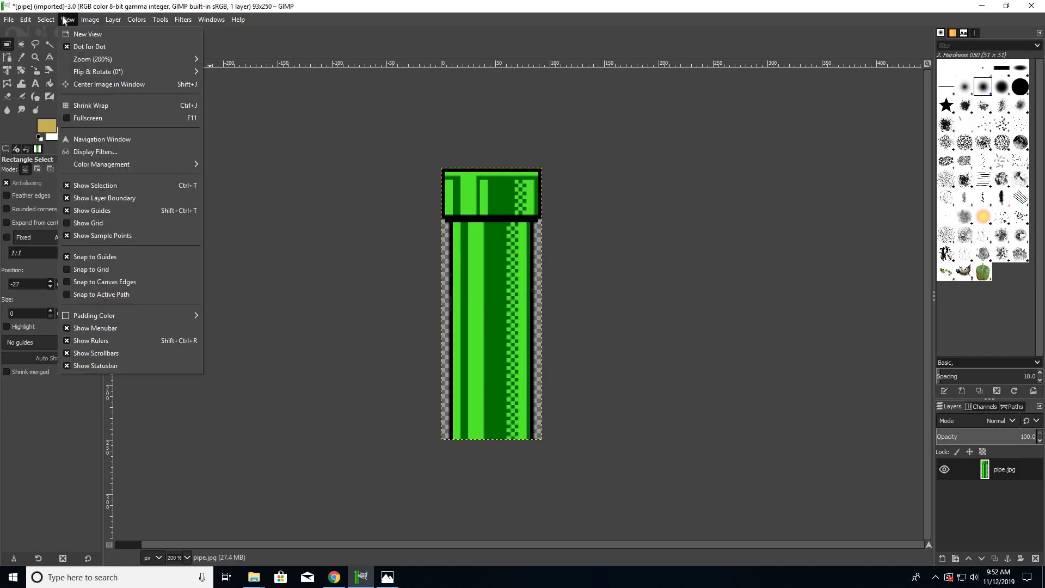
pyautogui.moveTo(9, 22)
pyautogui.moveTo(99, 23)
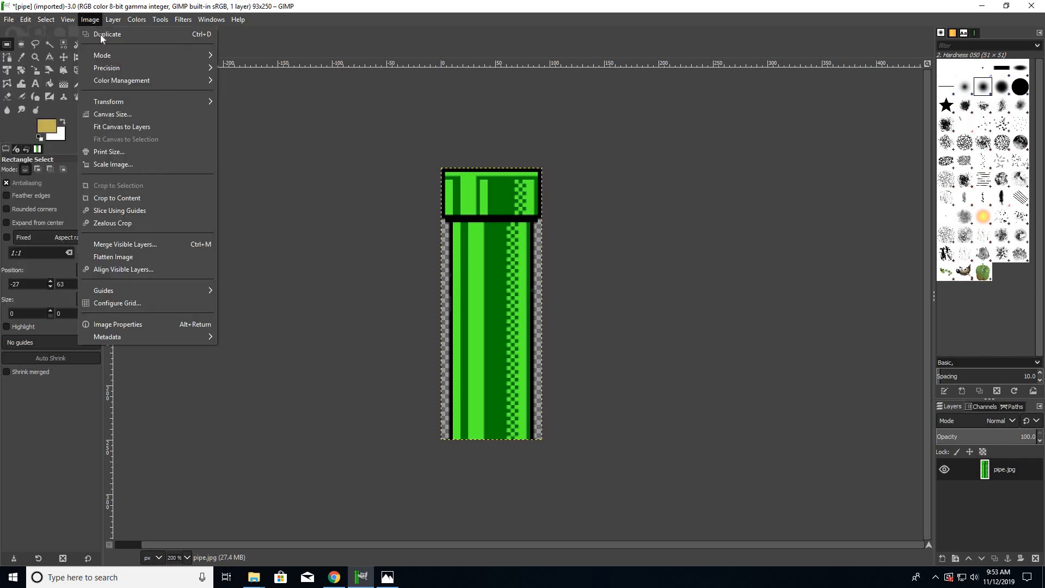
pyautogui.click(144, 37)
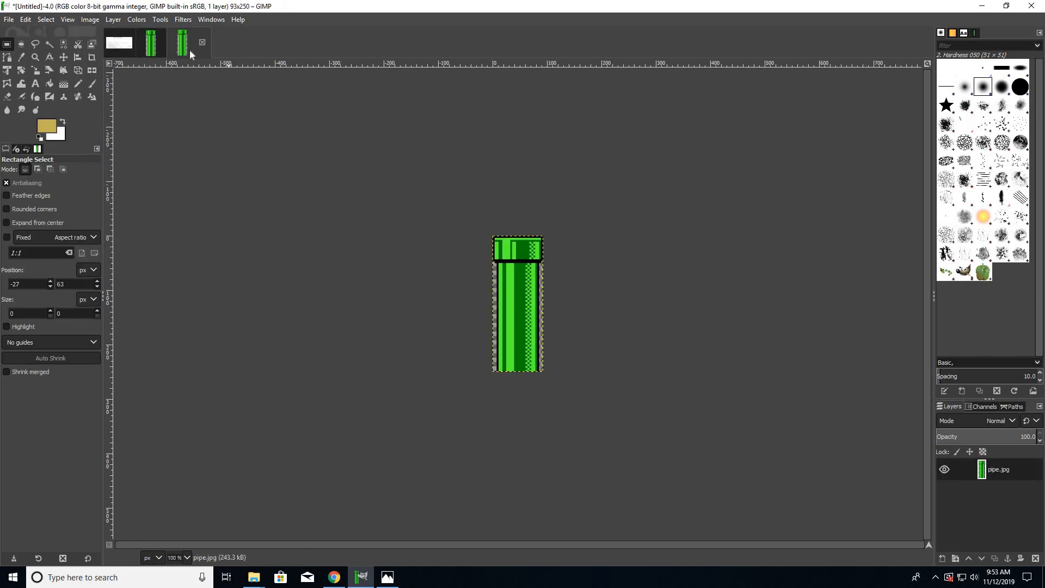
pyautogui.click(183, 52)
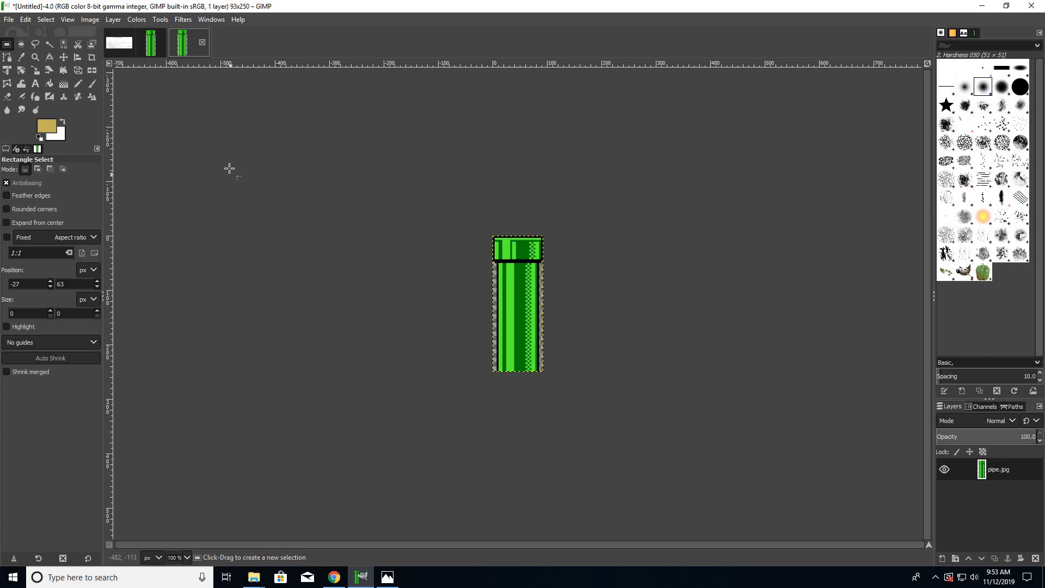
pyautogui.scroll(3, 229, 168)
pyautogui.scroll(-2, 230, 168)
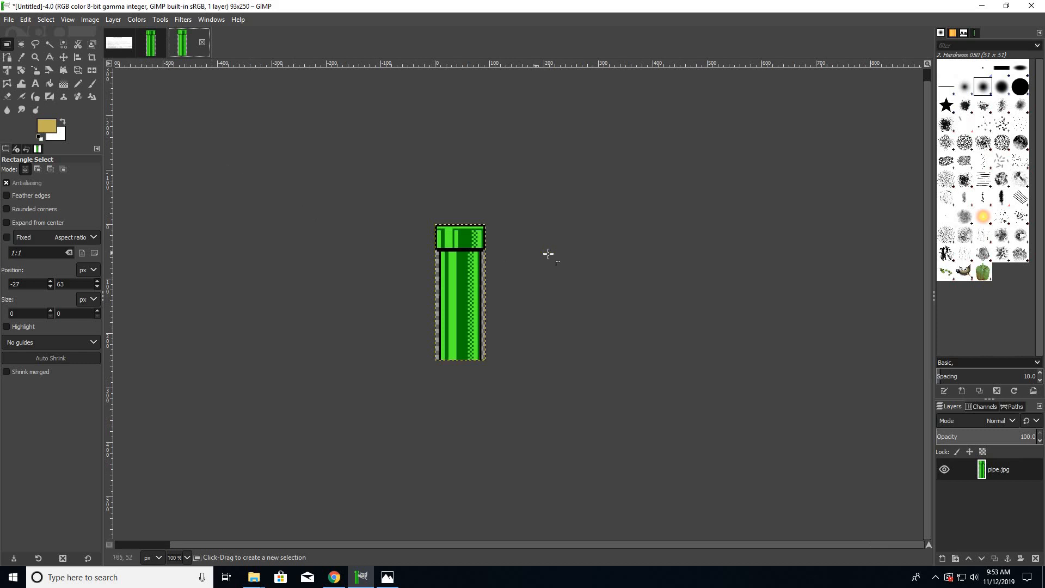
pyautogui.scroll(1, 547, 254)
pyautogui.scroll(-1, 548, 255)
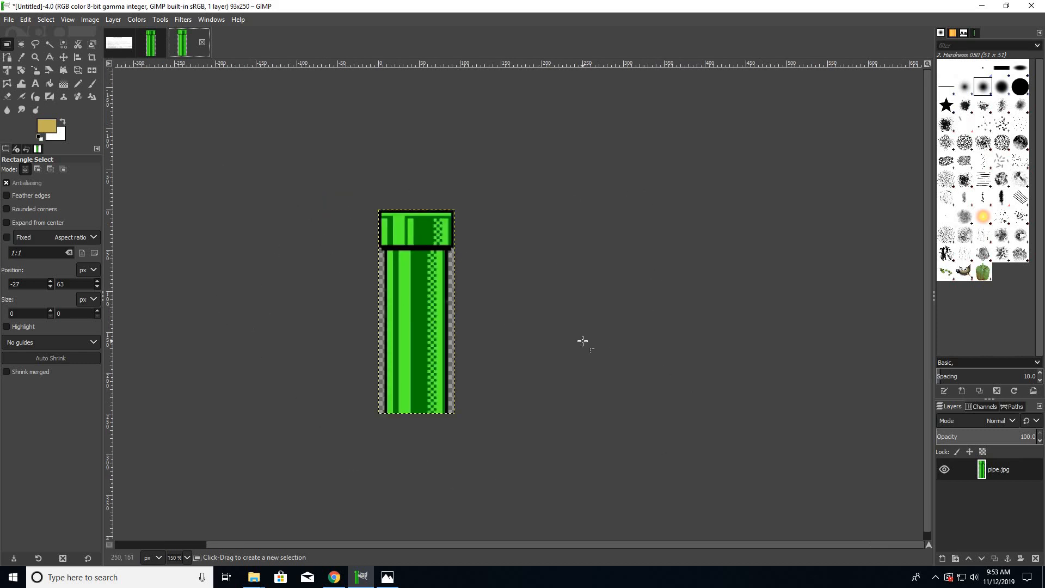
pyautogui.scroll(3, 583, 341)
pyautogui.scroll(-2, 582, 341)
pyautogui.scroll(4, 582, 341)
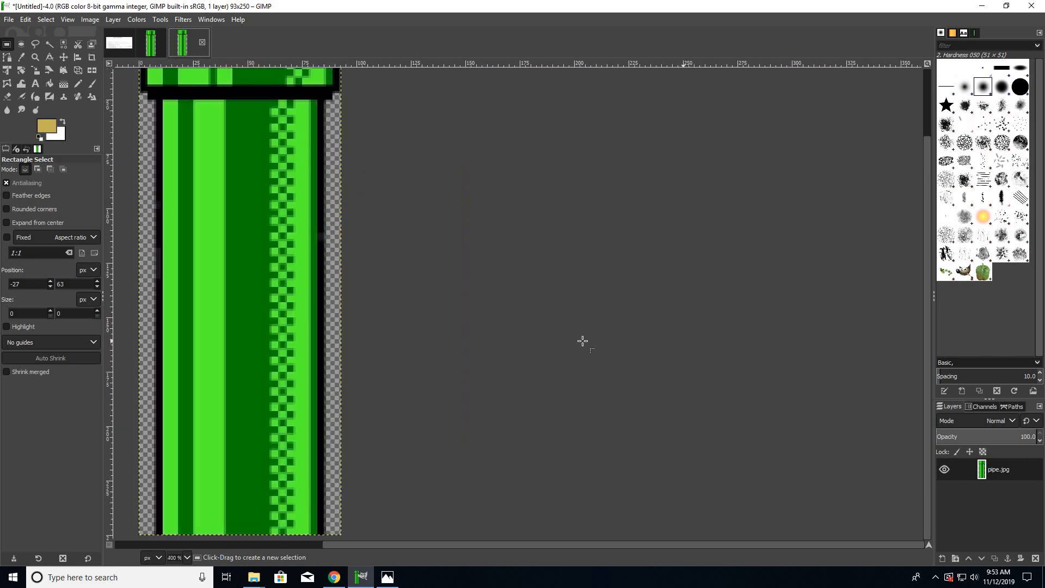
pyautogui.scroll(-5, 582, 342)
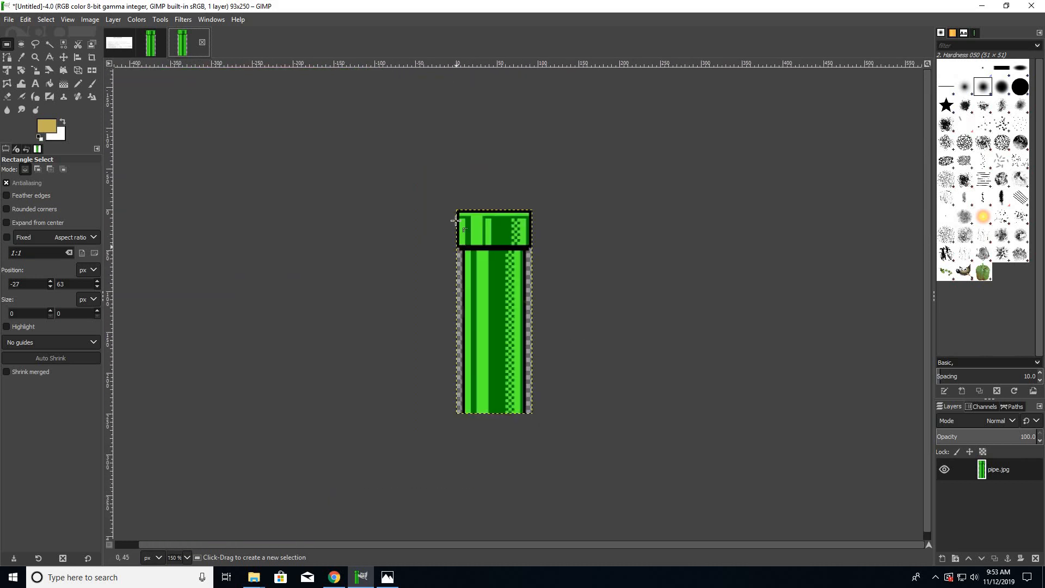
pyautogui.scroll(3, 456, 212)
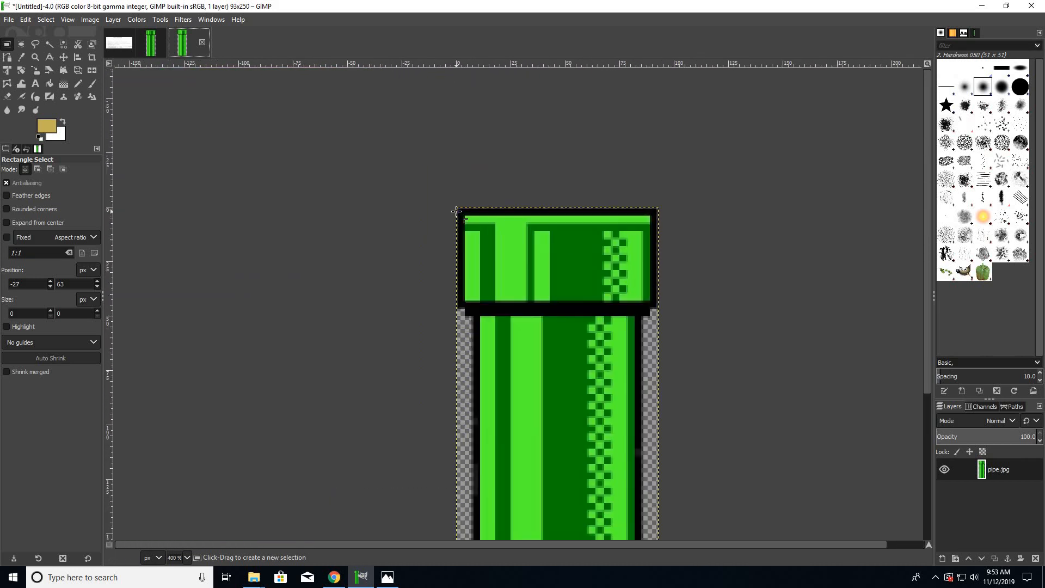
pyautogui.scroll(-4, 456, 212)
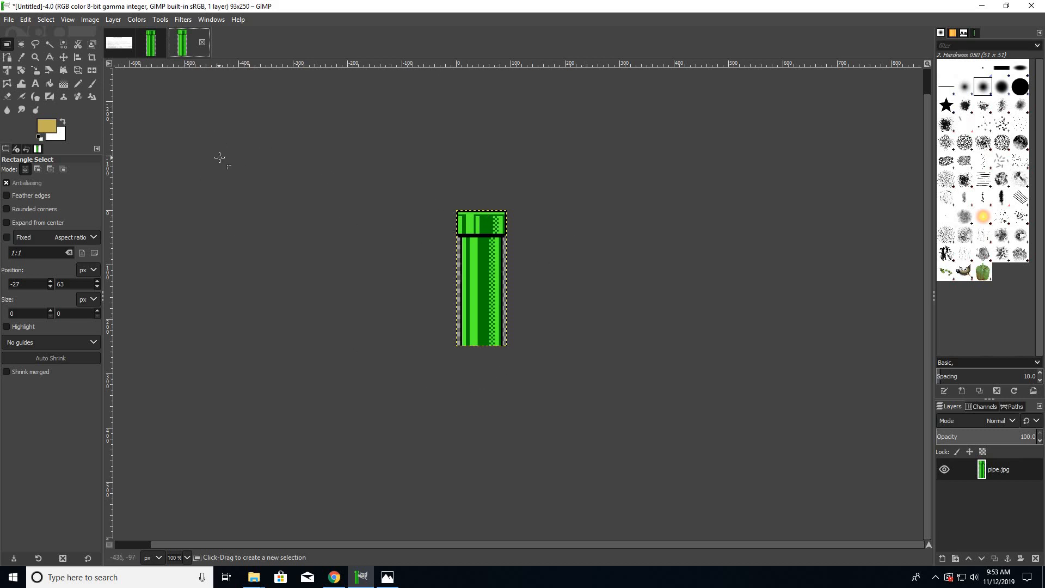
pyautogui.scroll(-1, 218, 157)
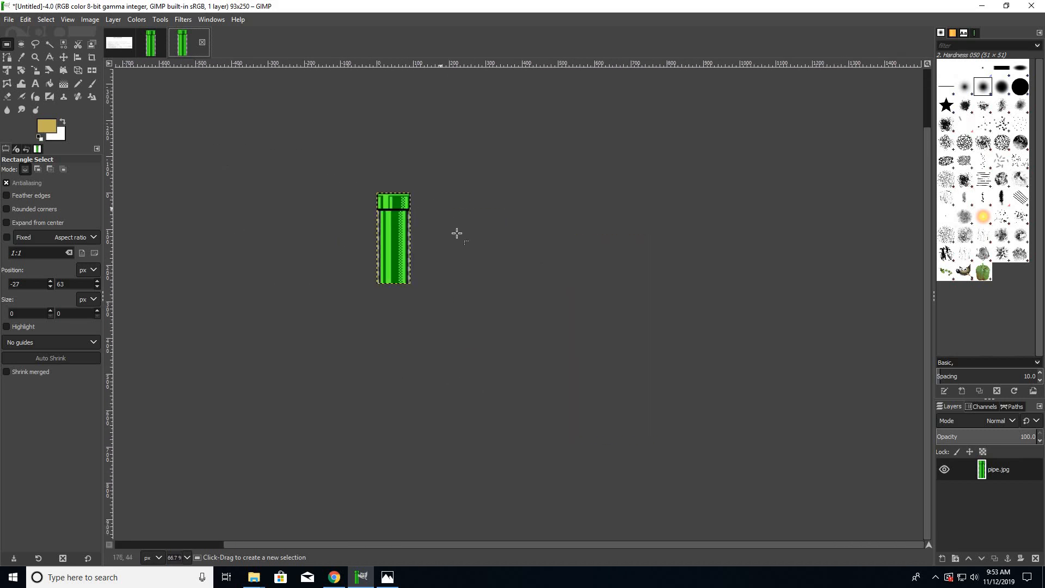
pyautogui.scroll(-1, 251, 157)
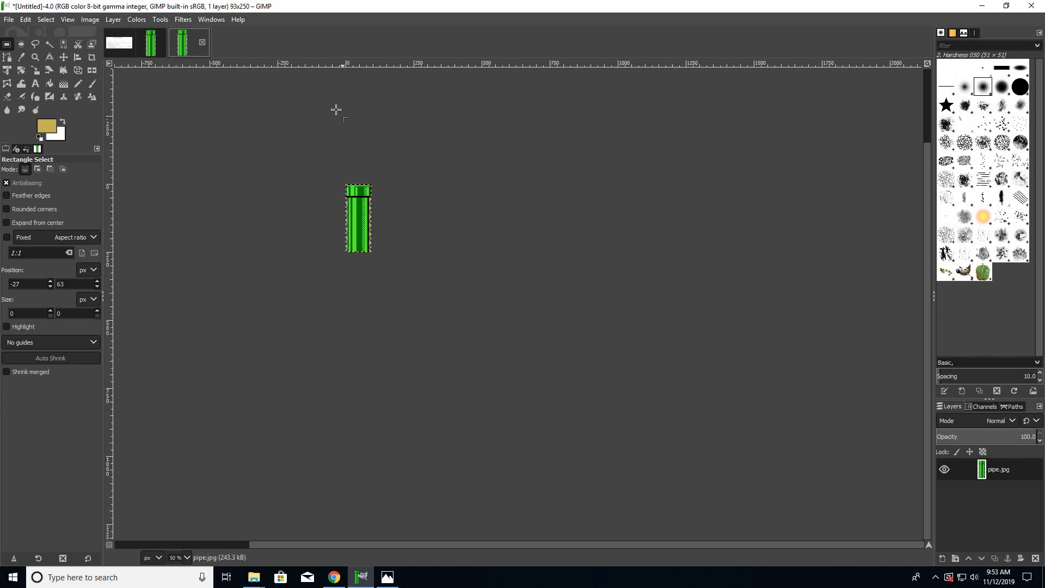
pyautogui.scroll(-3, 317, 188)
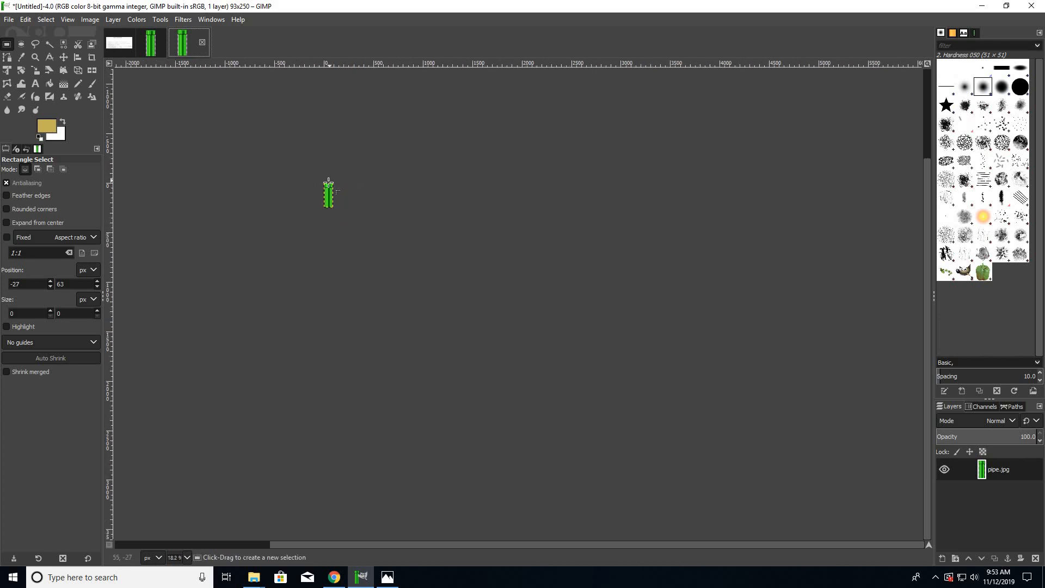
pyautogui.scroll(3, 329, 184)
pyautogui.scroll(4, 315, 184)
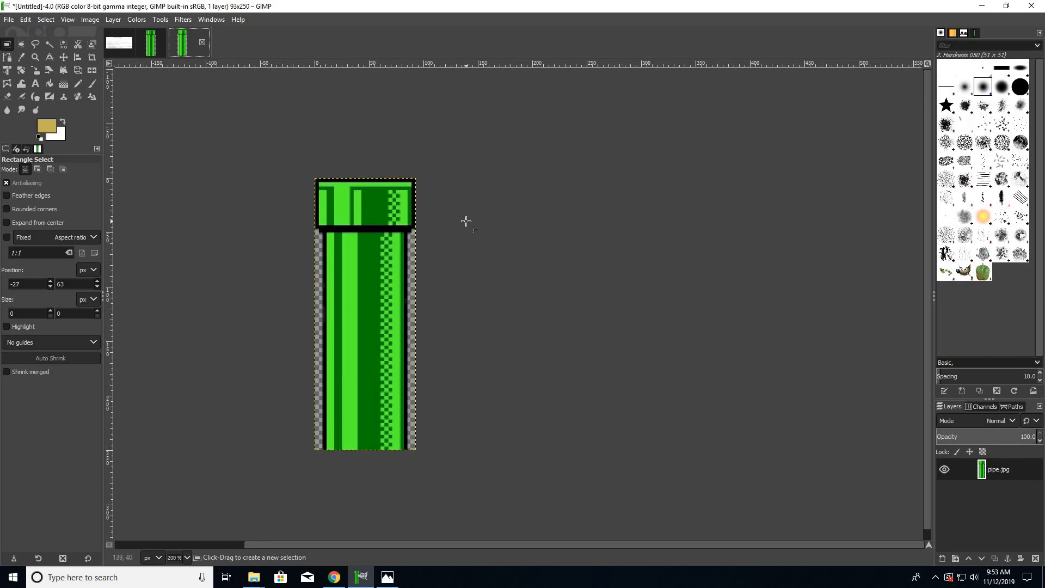
pyautogui.scroll(-2, 466, 221)
pyautogui.scroll(1, 466, 221)
pyautogui.scroll(-1, 466, 221)
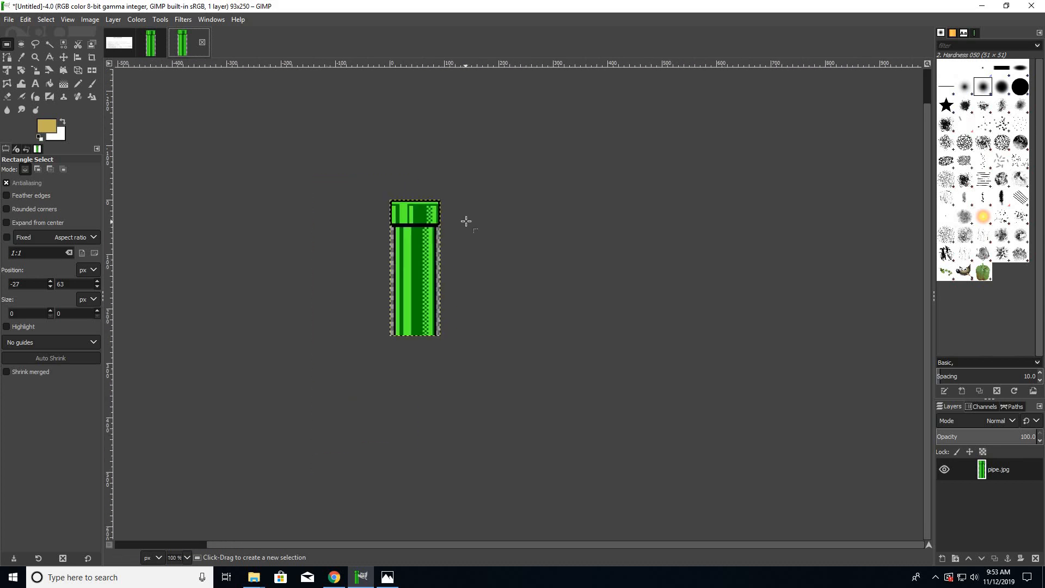
# - Draw a rectangular selection of about 80 × 200 px around the pipe's body below the rim and crop the duplicate to it
pyautogui.scroll(2, 466, 221)
pyautogui.scroll(1, 304, 180)
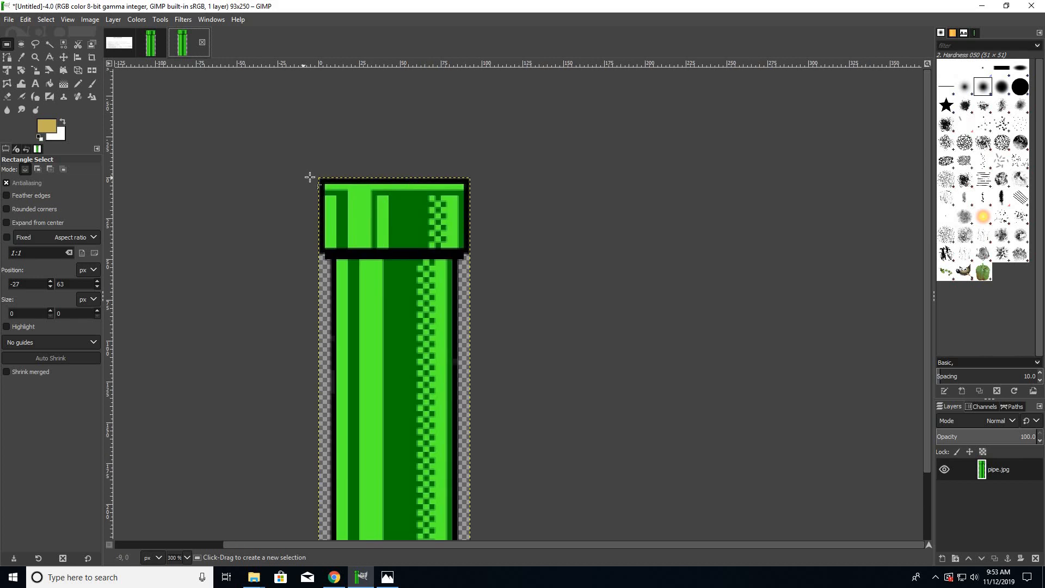
pyautogui.scroll(-3, 306, 183)
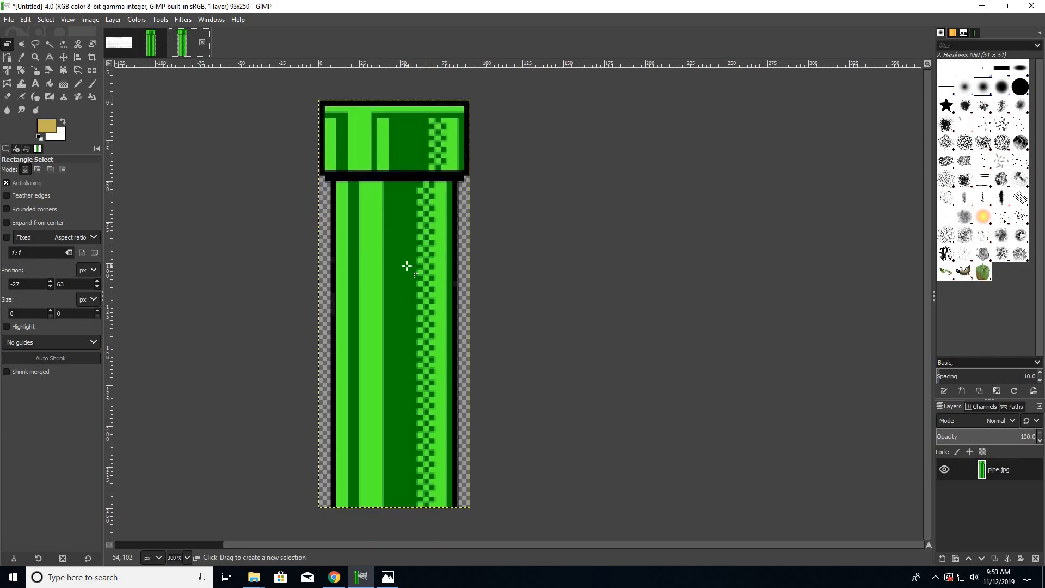
pyautogui.scroll(3, 407, 265)
pyautogui.scroll(5, 583, 232)
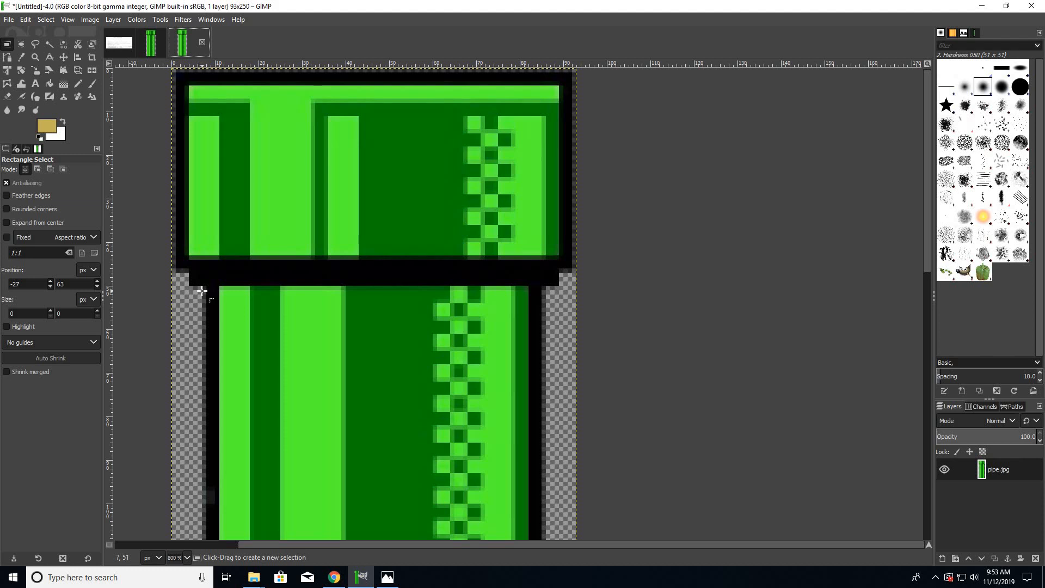
pyautogui.moveTo(202, 291); pyautogui.dragTo(548, 544)
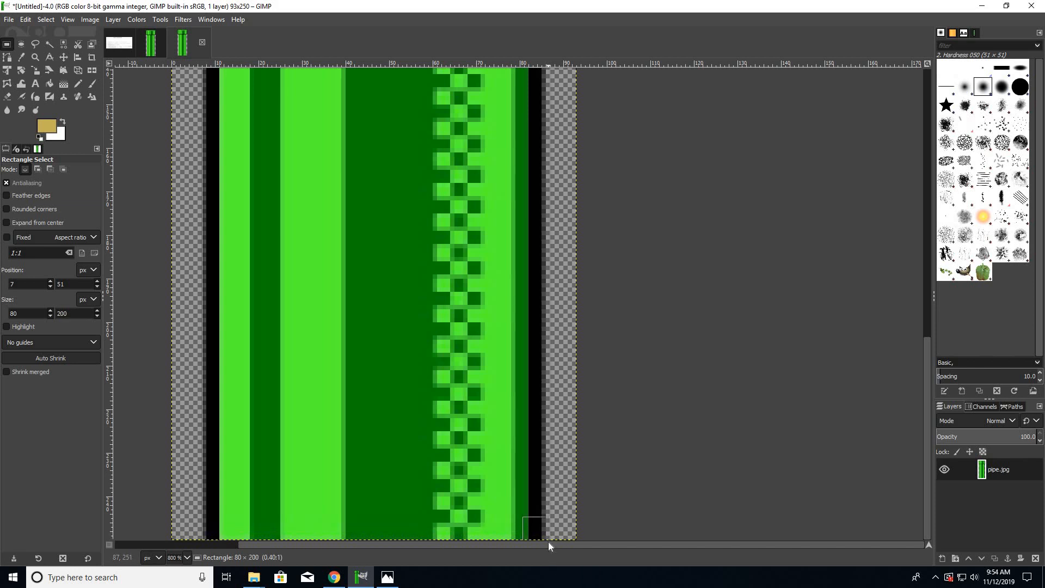
pyautogui.keyDown('ctrl'); pyautogui.scroll(-4, 429, 435); pyautogui.keyUp('ctrl')
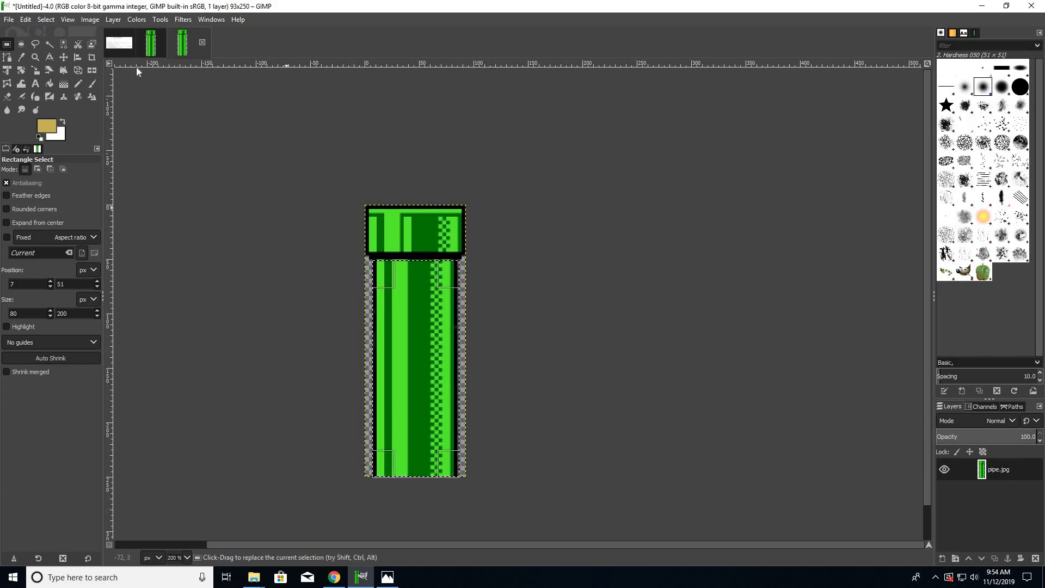
pyautogui.click(91, 19)
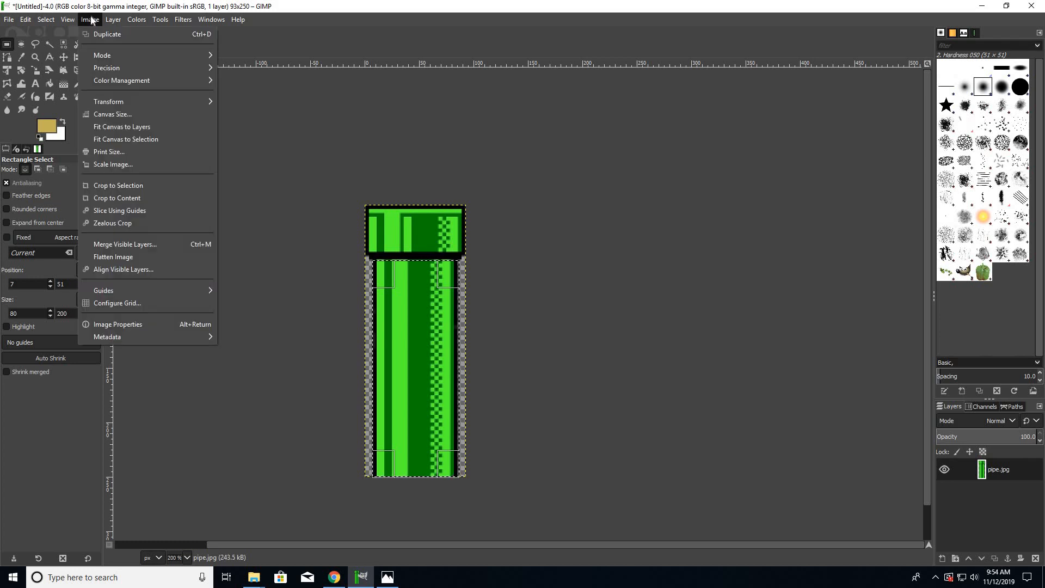
pyautogui.click(103, 186)
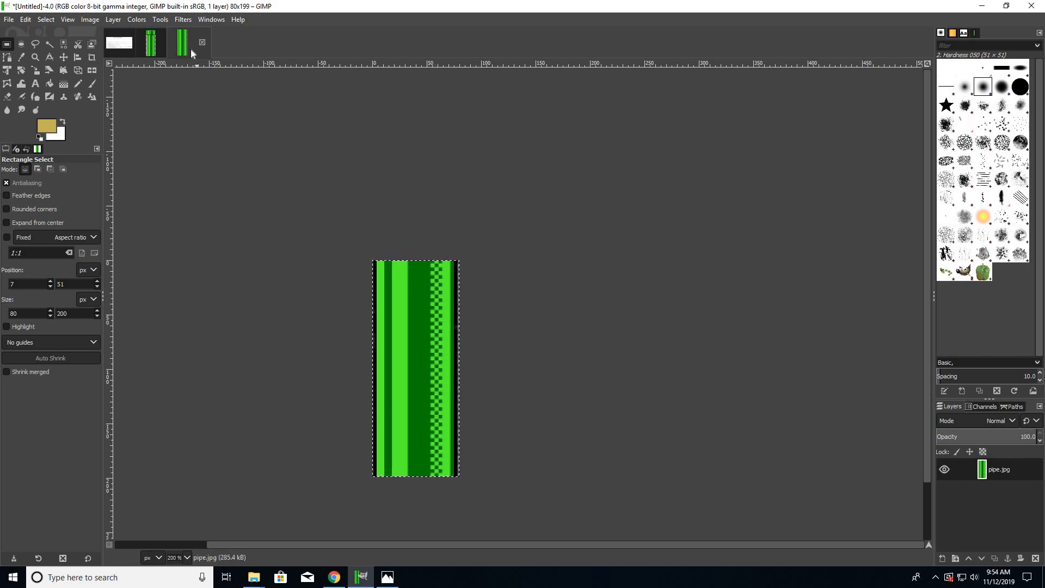
# - Export the cropped pipe body as extend.png to the Documents folder, keeping the offered PNG options
pyautogui.click(153, 51)
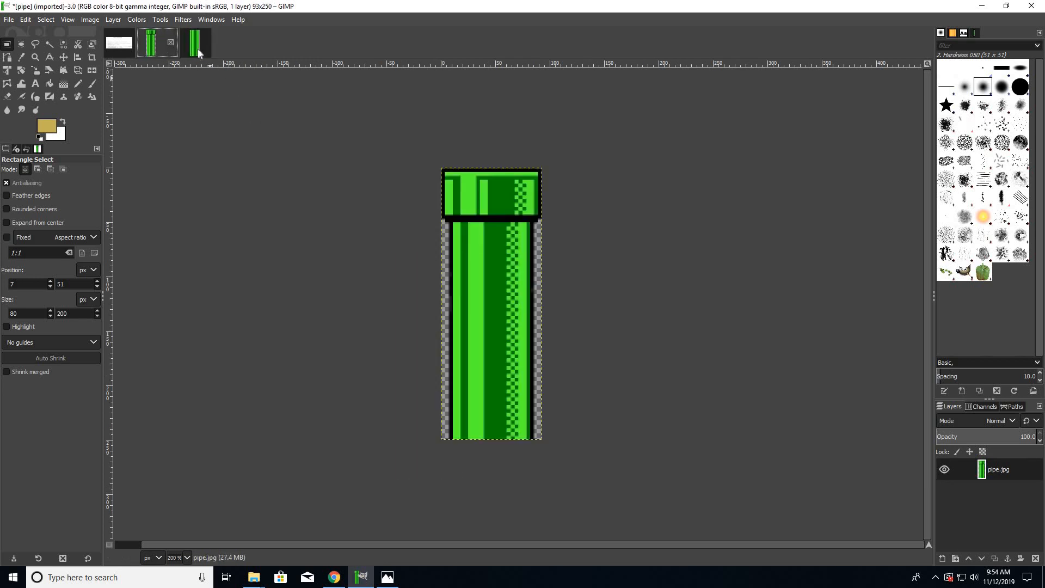
pyautogui.click(196, 43)
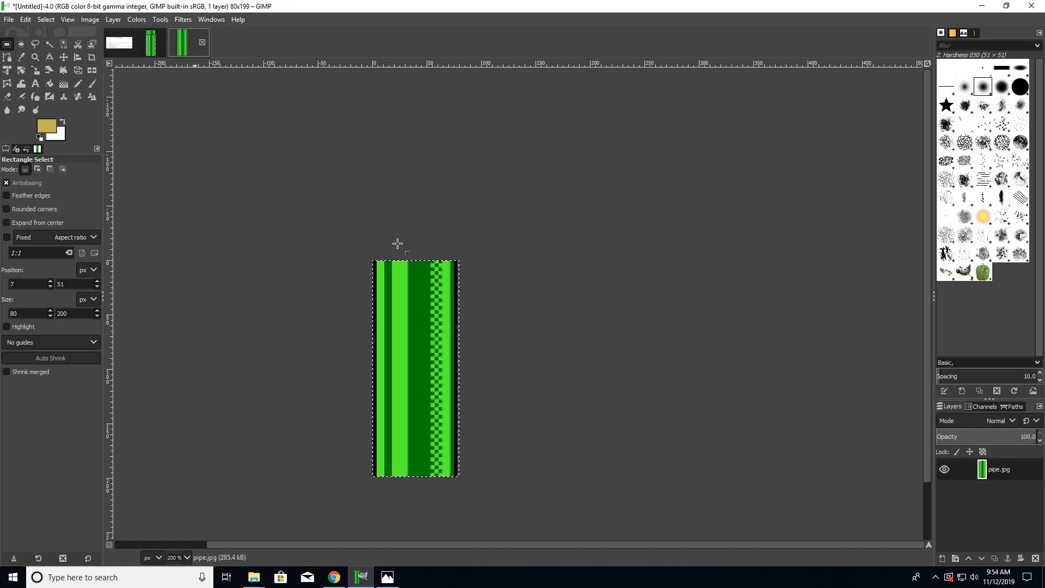
pyautogui.click(9, 20)
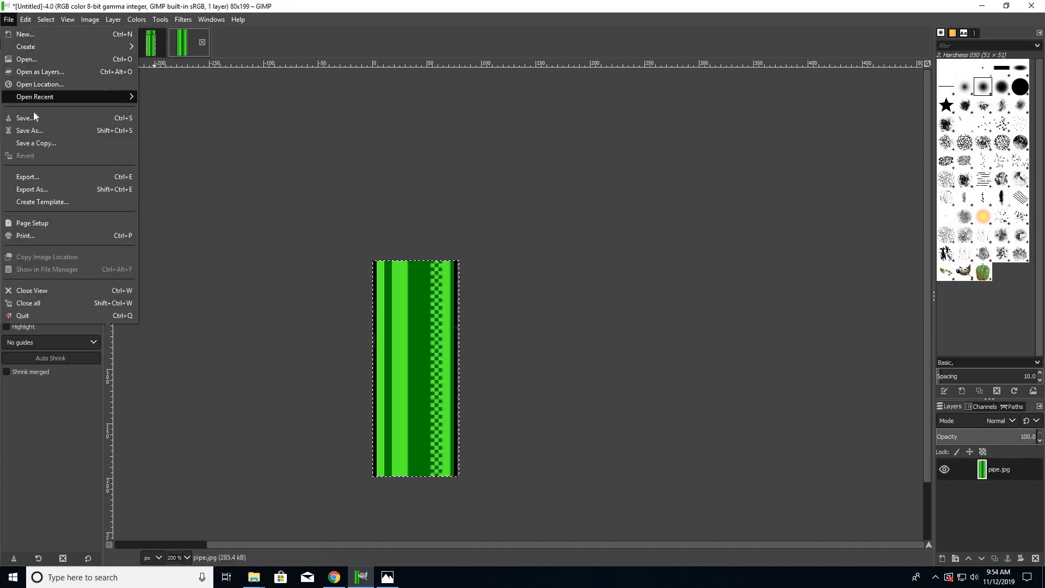
pyautogui.click(44, 190)
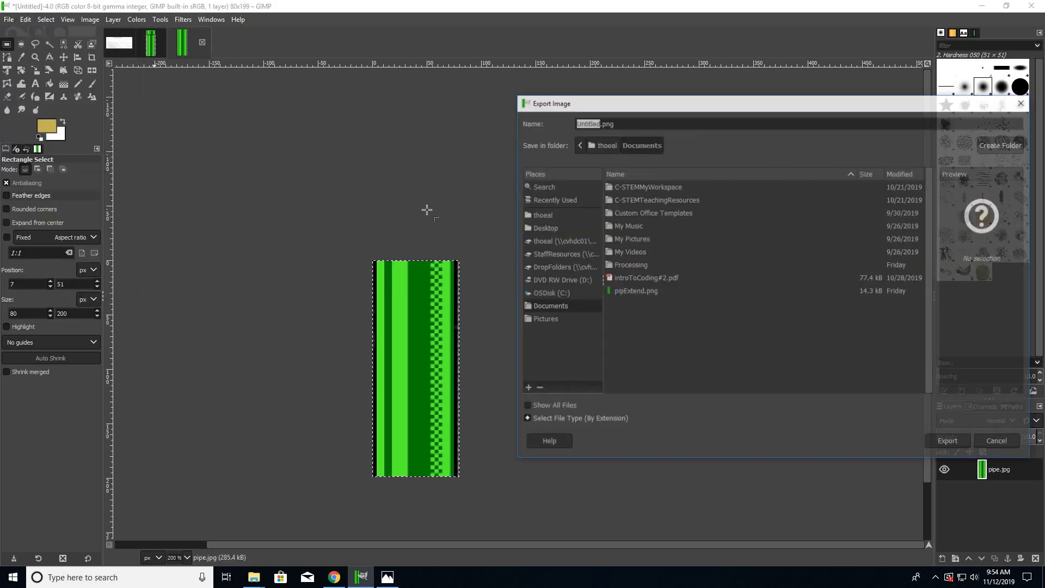
pyautogui.write('ext')
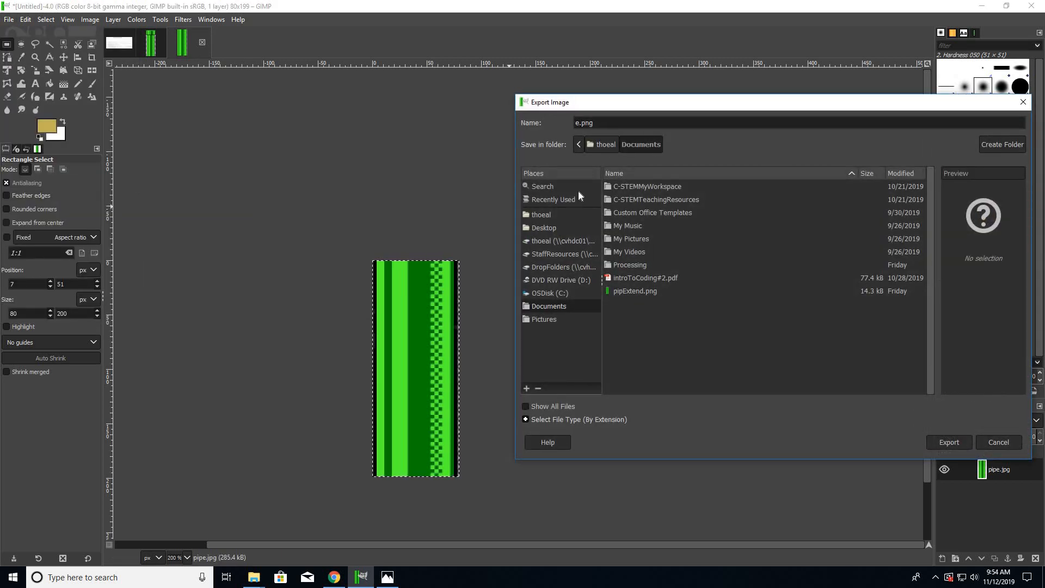
pyautogui.write('end')
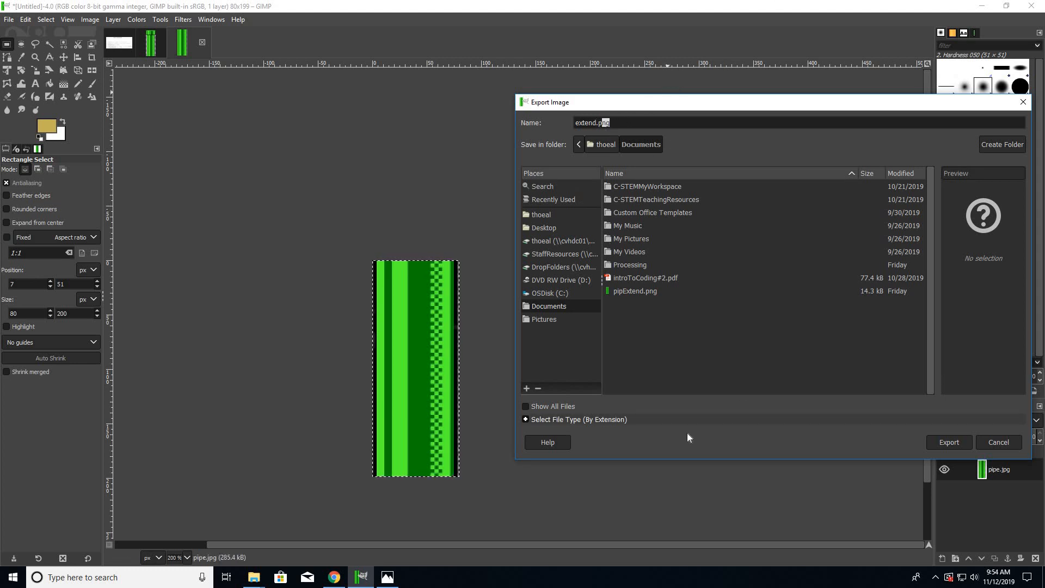
pyautogui.click(941, 441)
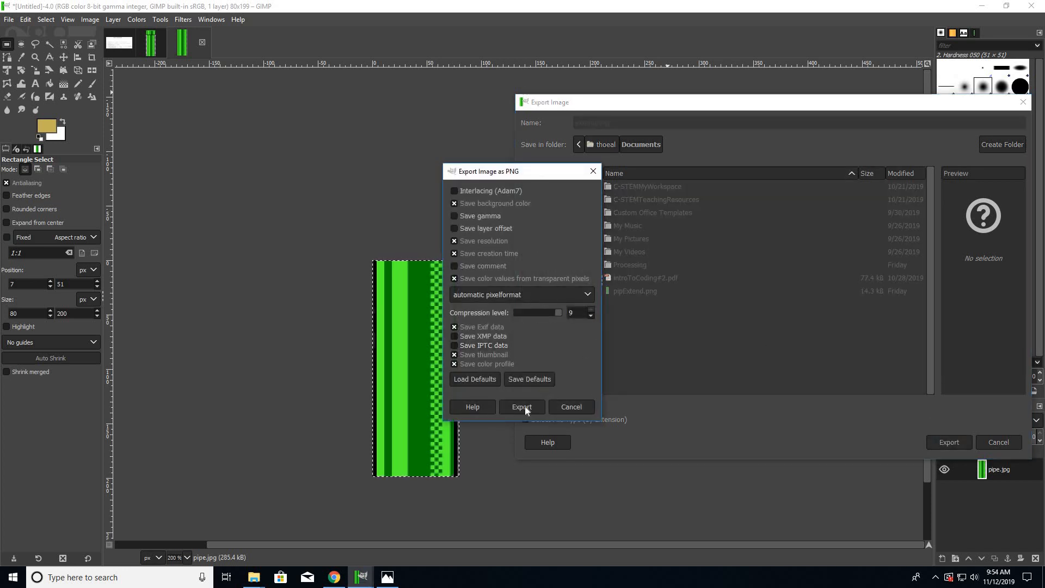
pyautogui.click(526, 407)
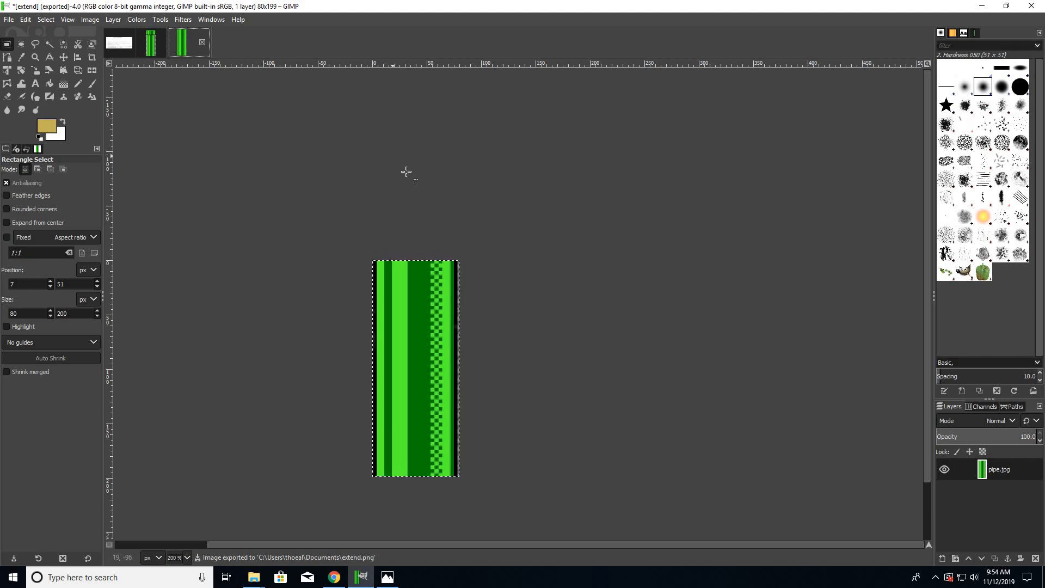
pyautogui.click(161, 55)
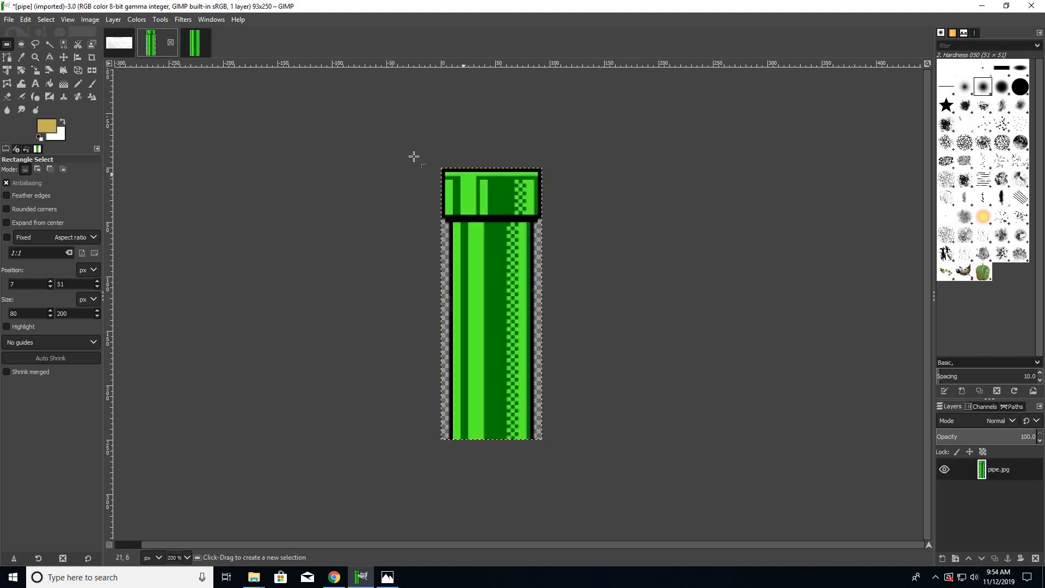
pyautogui.keyDown('ctrl'); pyautogui.scroll(-2, 416, 156); pyautogui.keyUp('ctrl')
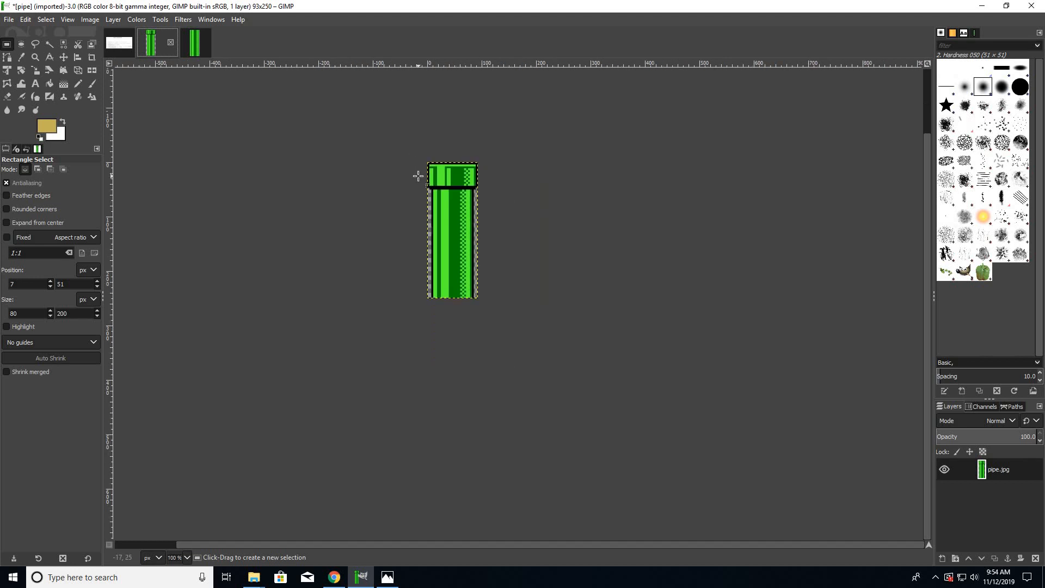
pyautogui.scroll(3, 418, 176)
pyautogui.keyDown('ctrl'); pyautogui.scroll(-1, 418, 176); pyautogui.keyUp('ctrl')
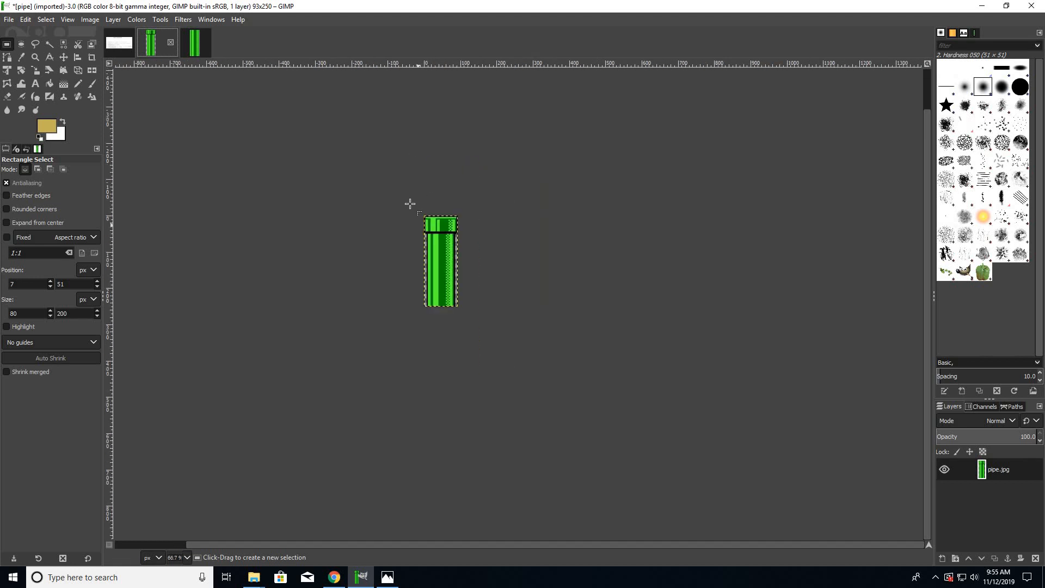
pyautogui.scroll(2, 415, 229)
pyautogui.keyDown('ctrl'); pyautogui.scroll(1, 419, 275); pyautogui.keyUp('ctrl')
pyautogui.keyDown('ctrl'); pyautogui.scroll(2, 420, 278); pyautogui.keyUp('ctrl')
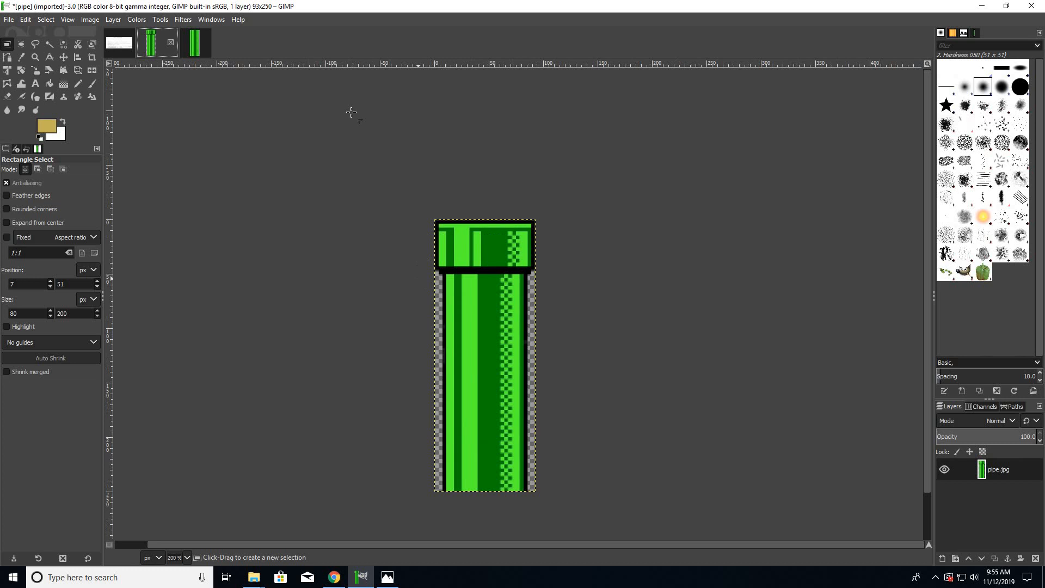
pyautogui.click(206, 44)
pyautogui.click(153, 53)
pyautogui.keyDown('ctrl'); pyautogui.scroll(2, 410, 263); pyautogui.keyUp('ctrl')
pyautogui.keyDown('ctrl'); pyautogui.scroll(-1, 411, 263); pyautogui.keyUp('ctrl')
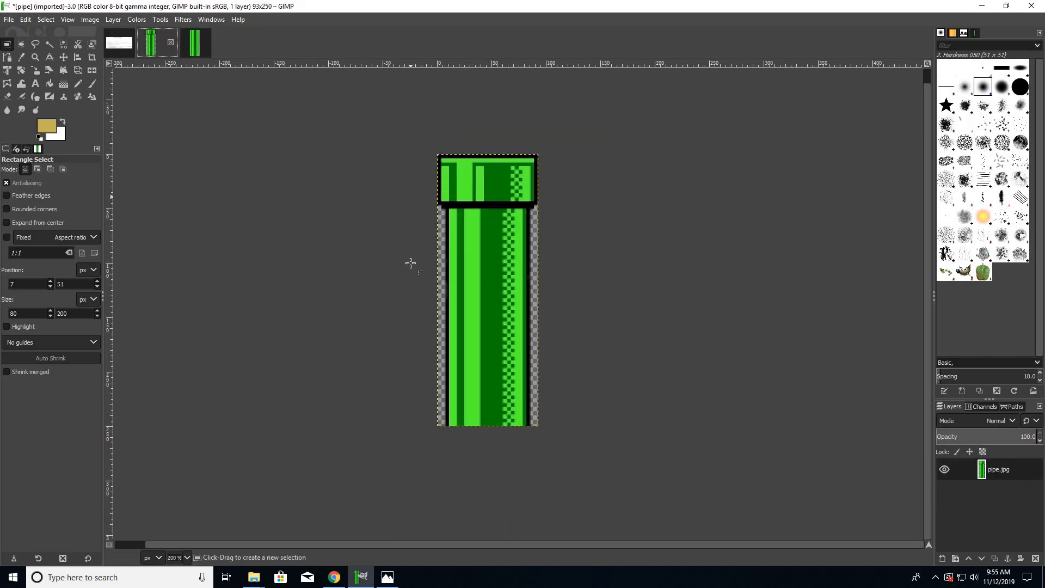
# - Look in the Desktop folder for the cropped pipe body to open as a layer
pyautogui.click(17, 20)
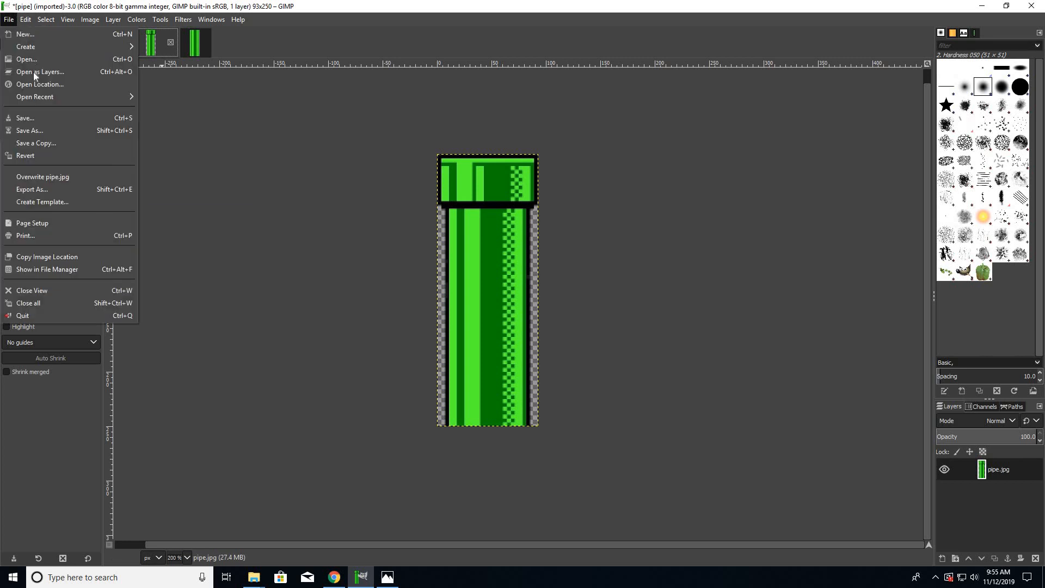
pyautogui.click(34, 73)
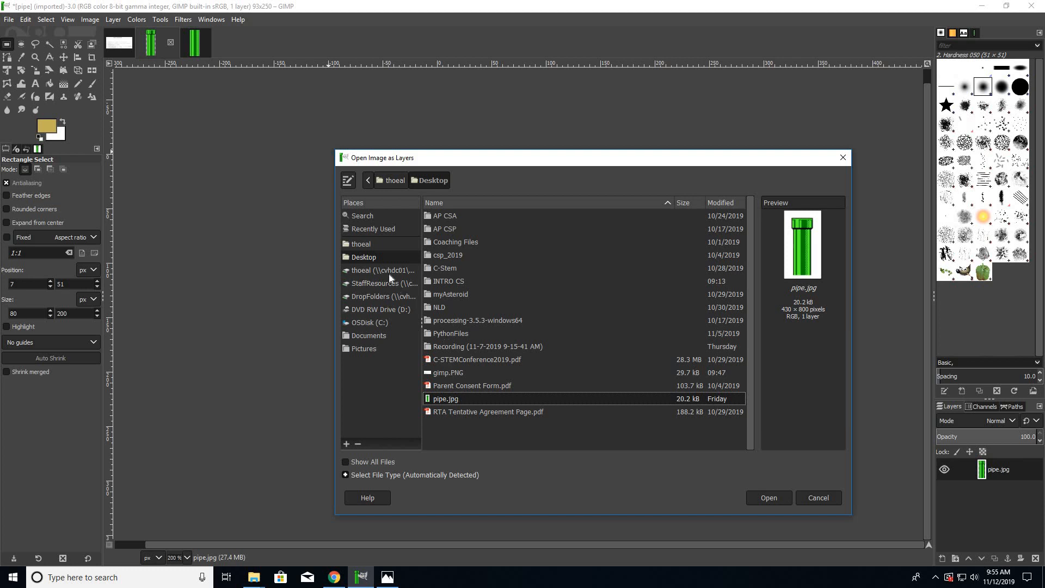
pyautogui.click(374, 245)
pyautogui.click(372, 256)
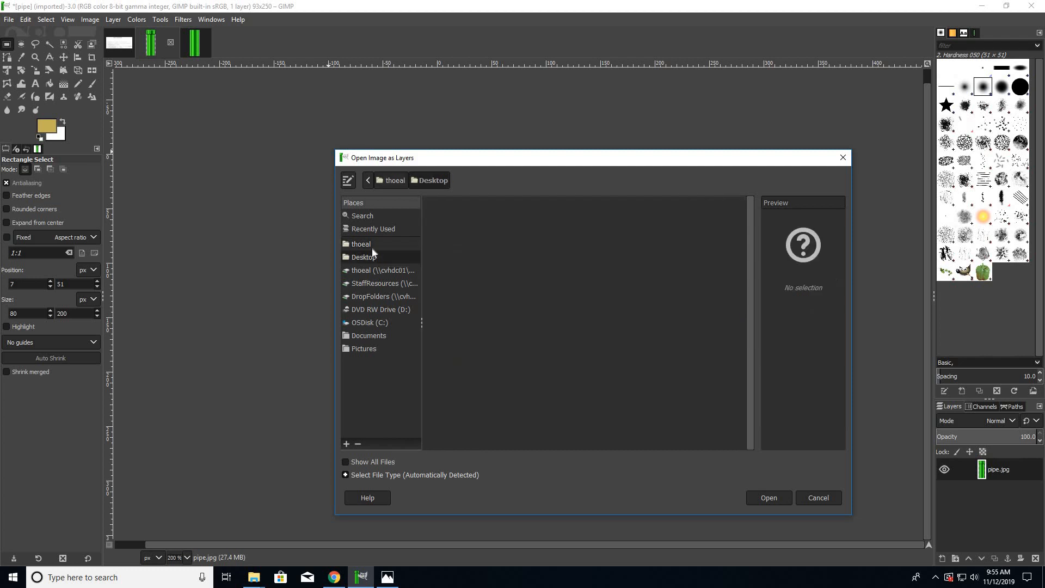
# - Export the cropped pipe body image as extend.png to the Desktop folder with the offered PNG options, and dismiss the leftover Open Image as Layers dialog
pyautogui.click(192, 49)
pyautogui.click(8, 20)
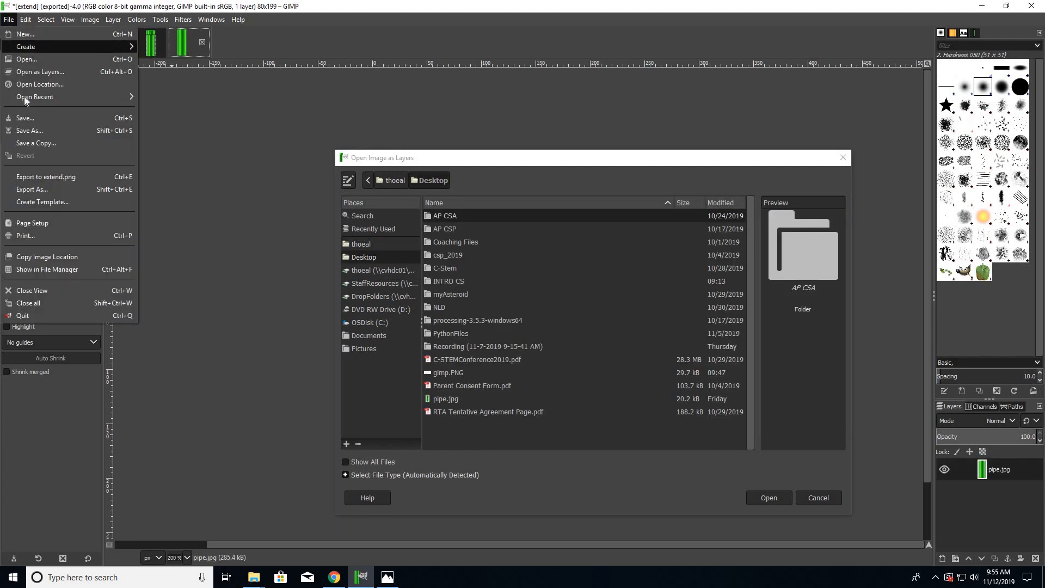
pyautogui.click(43, 192)
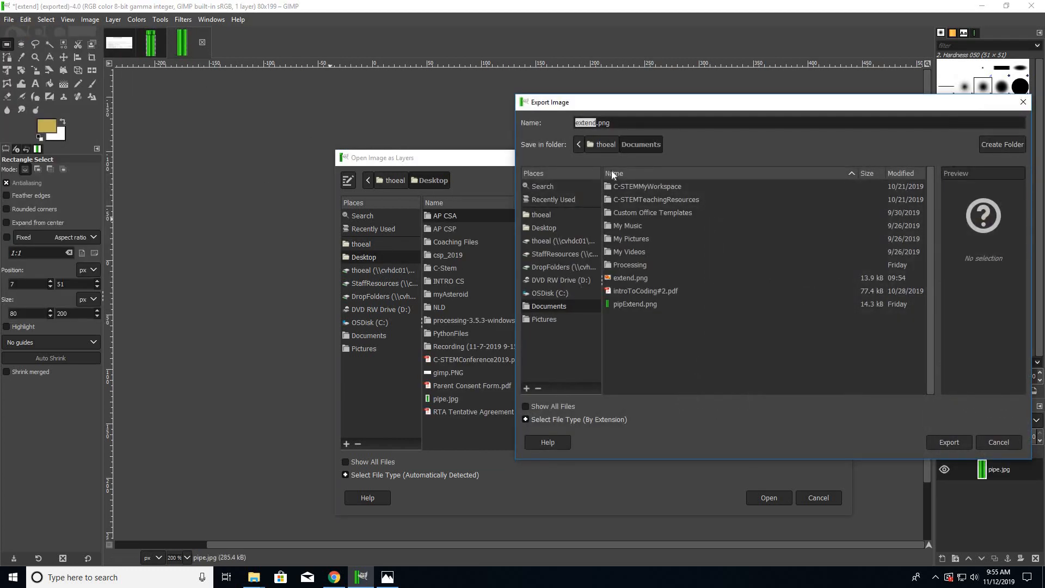
pyautogui.click(534, 226)
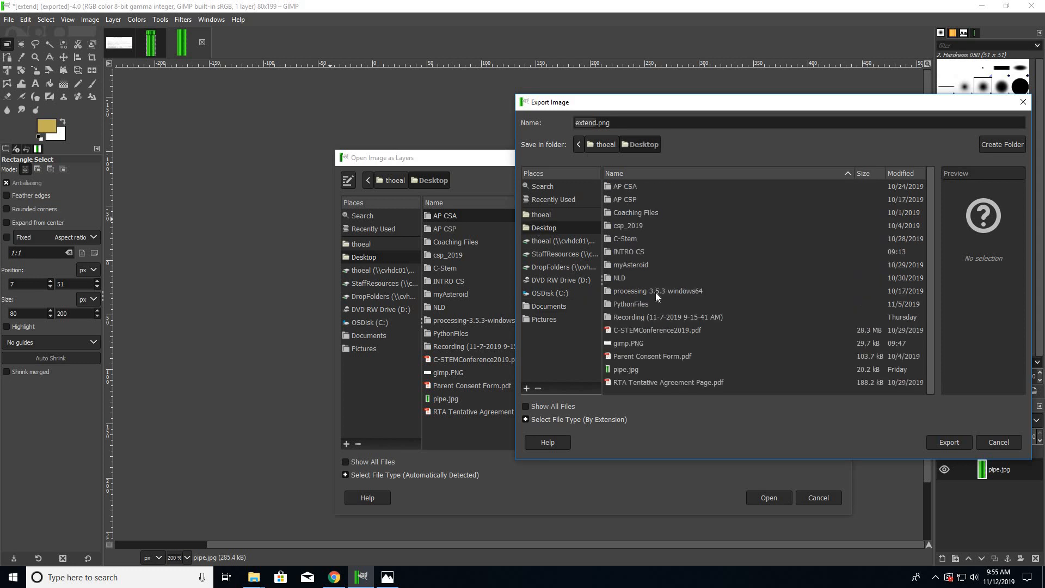
pyautogui.click(950, 443)
pyautogui.click(521, 407)
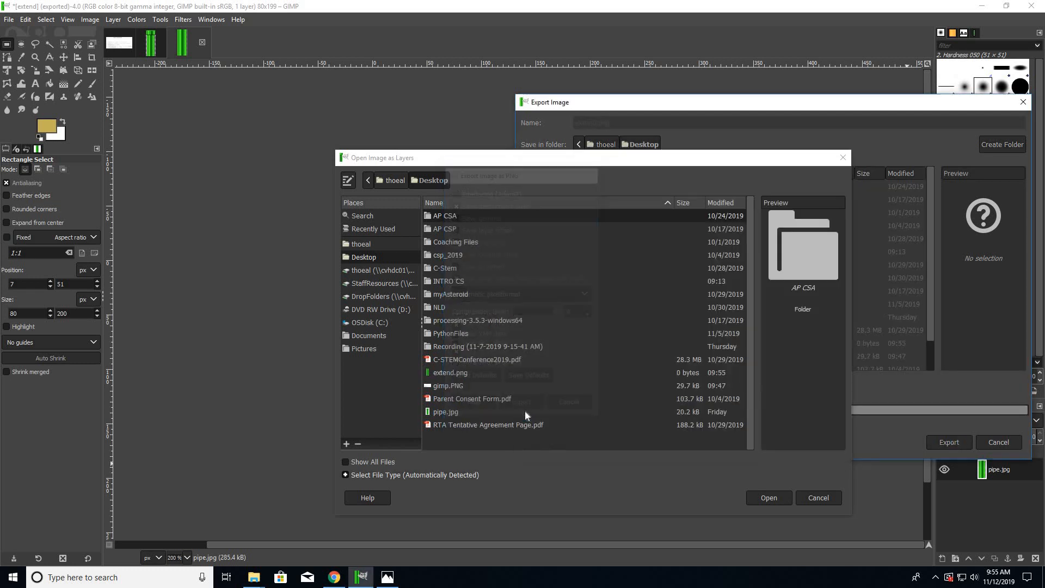
pyautogui.click(842, 158)
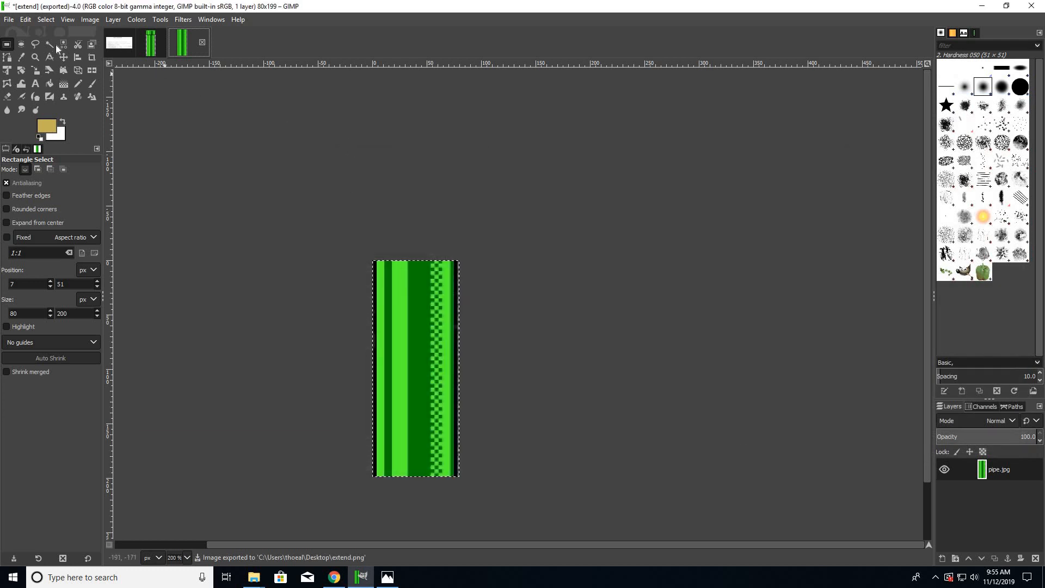
# - Open extend.png from the Desktop folder as a new layer in the full pipe image
pyautogui.click(162, 49)
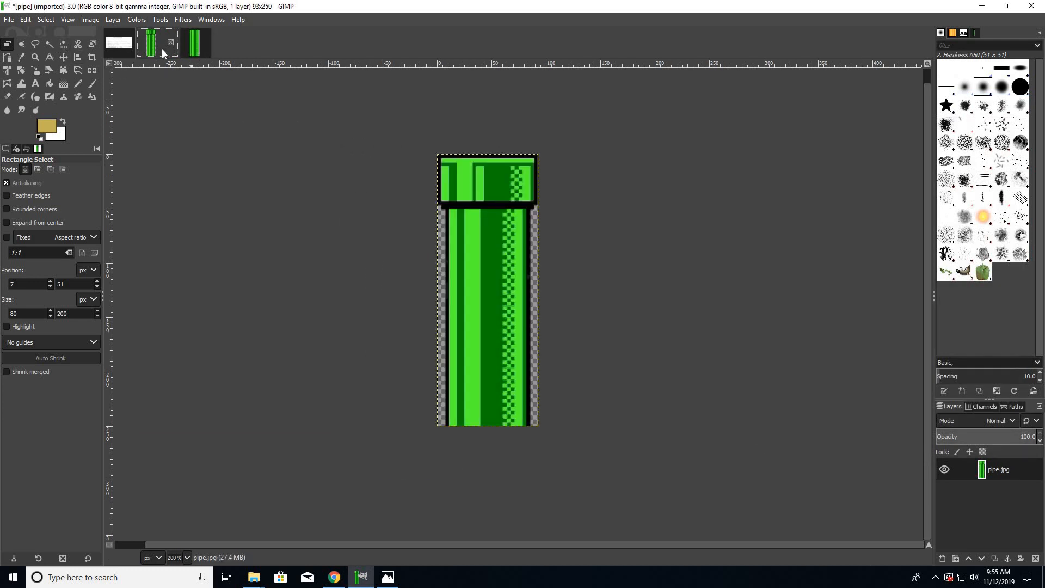
pyautogui.click(8, 20)
pyautogui.click(24, 69)
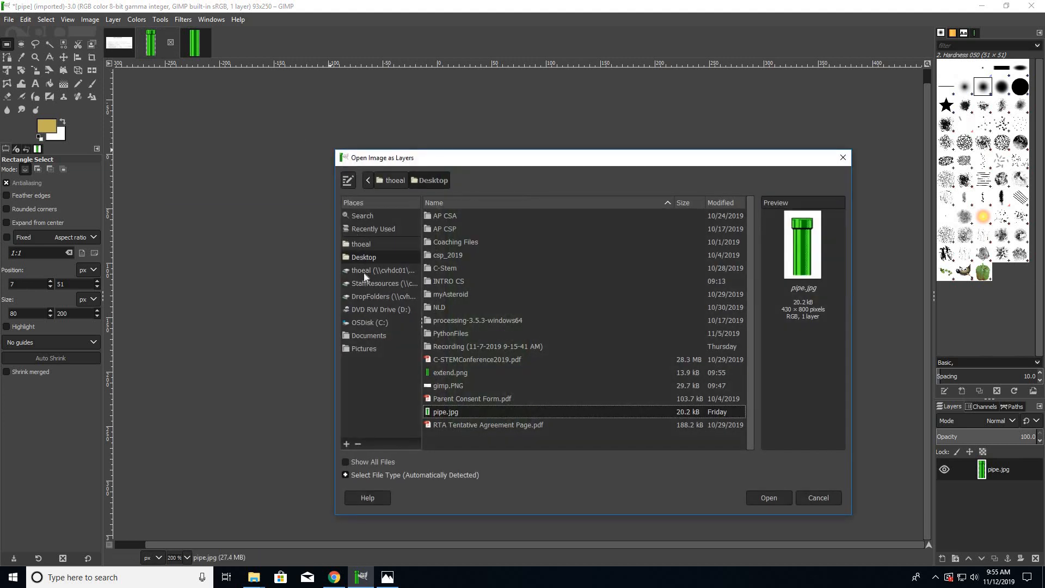
pyautogui.click(447, 373)
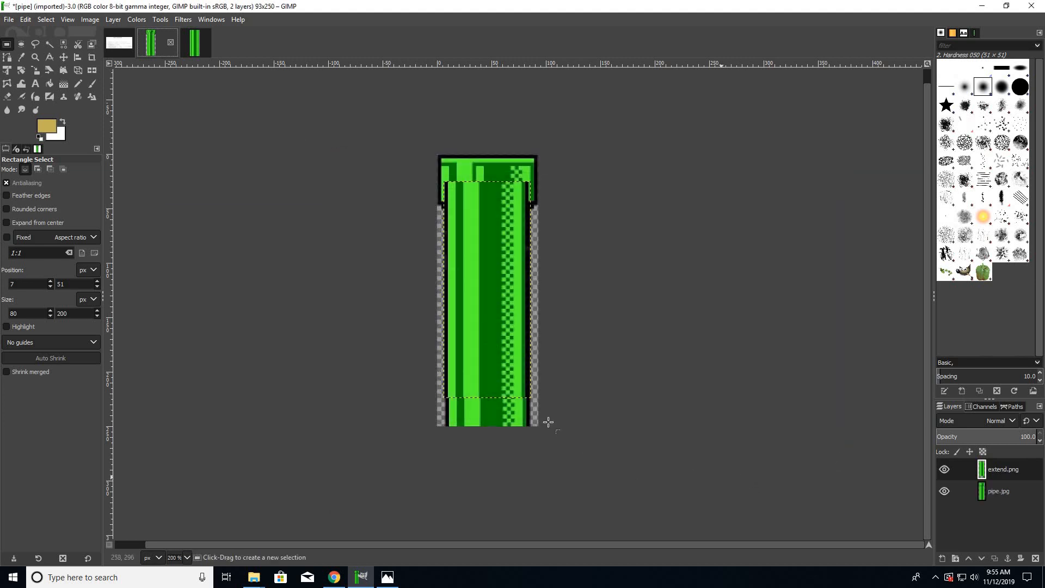
# - Move the extend.png layer down so its upper edge meets the lower end of the pipe
pyautogui.moveTo(497, 280); pyautogui.dragTo(463, 313)
pyautogui.press('m')
pyautogui.moveTo(511, 230); pyautogui.dragTo(525, 474)
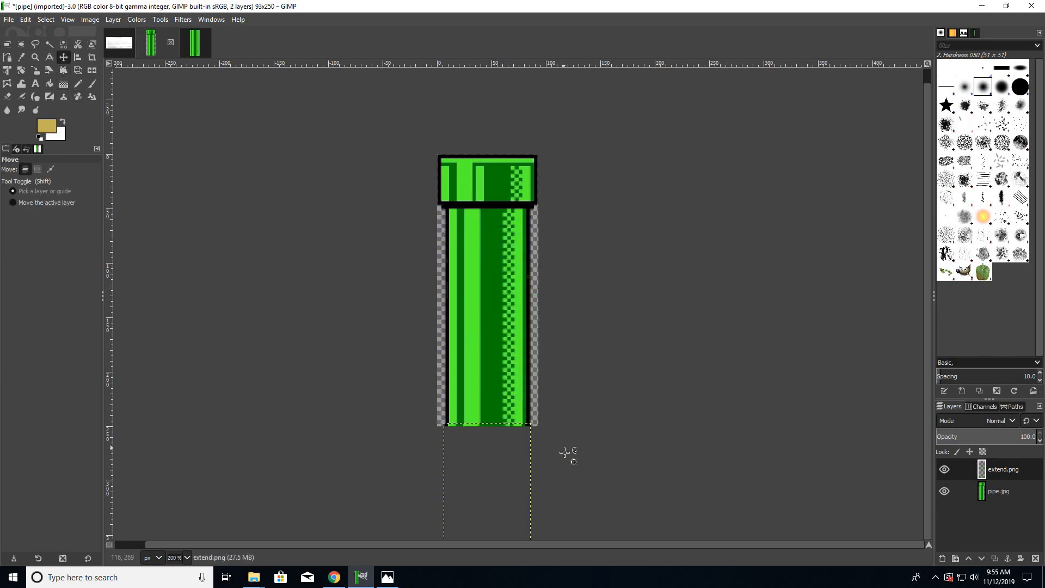
# - Extend the canvas height to 500 px, keeping the width at 93 px and the layers unresized
pyautogui.scroll(1, 567, 447)
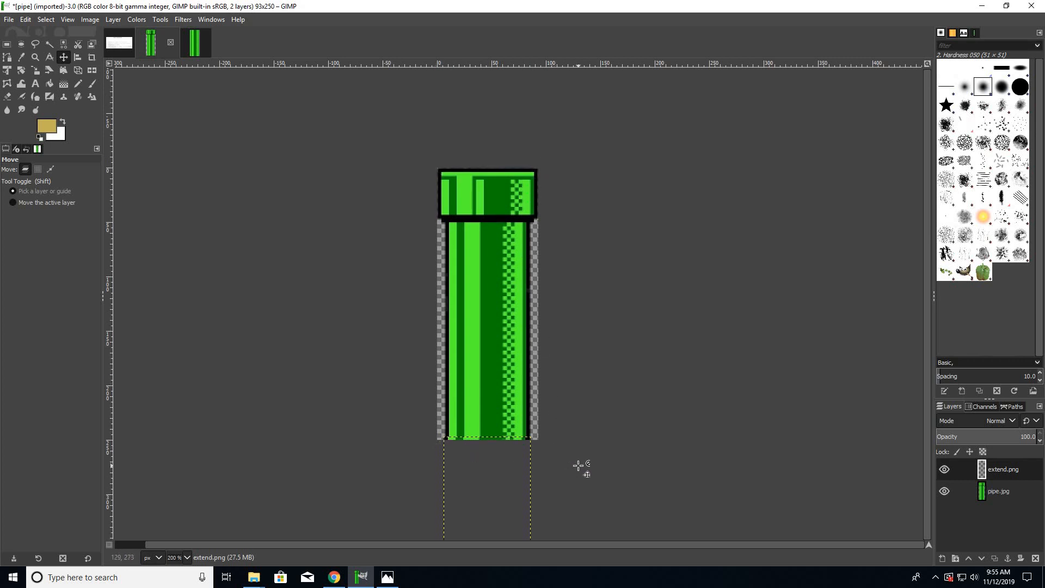
pyautogui.scroll(1, 578, 466)
pyautogui.keyDown('ctrl'); pyautogui.scroll(-2, 580, 467); pyautogui.keyUp('ctrl')
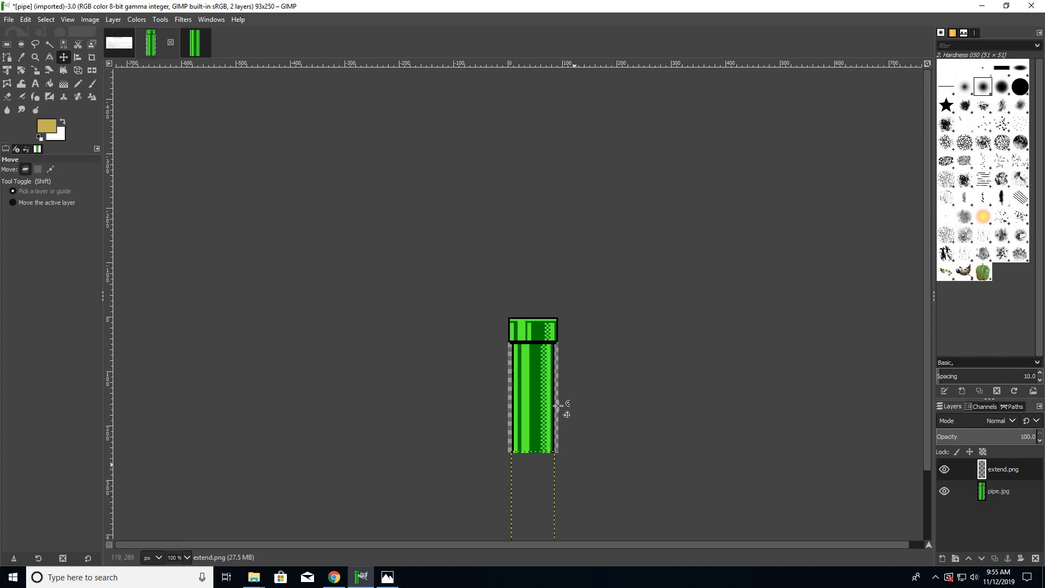
pyautogui.keyDown('ctrl'); pyautogui.scroll(2, 594, 408); pyautogui.keyUp('ctrl')
pyautogui.click(77, 20)
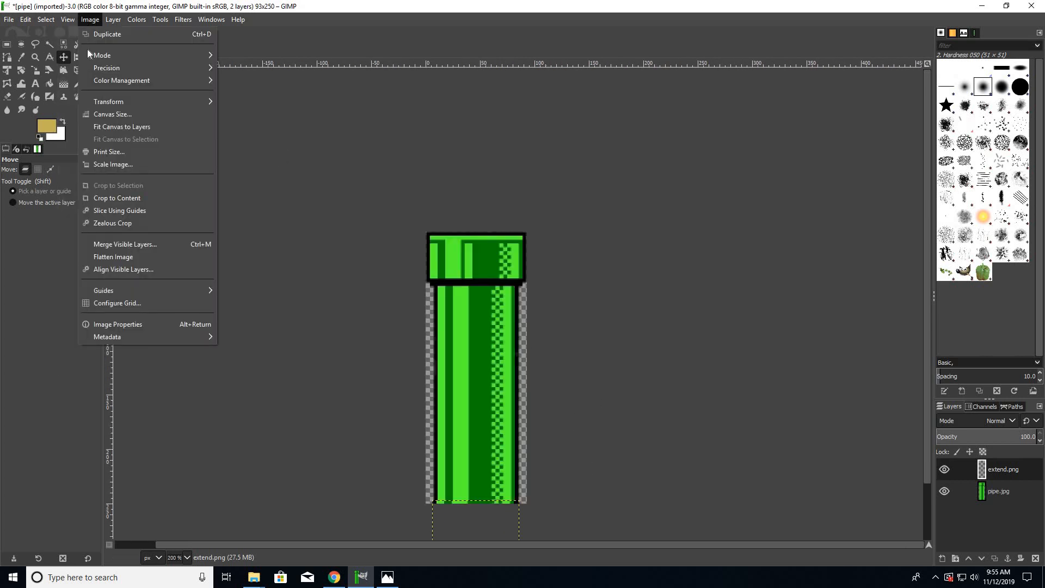
pyautogui.click(112, 114)
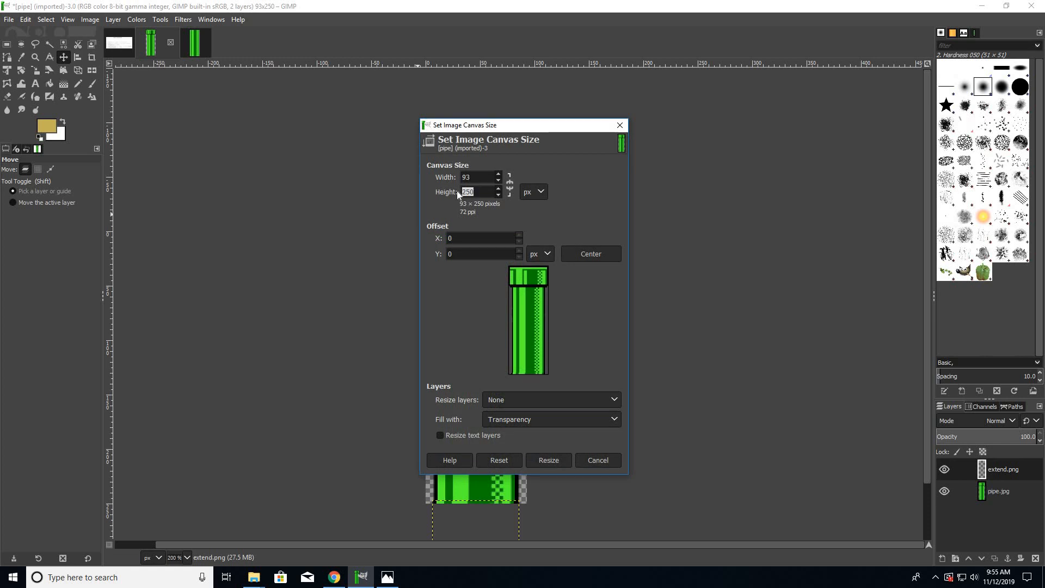
pyautogui.click(549, 460)
# - Fine-tune the extend.png layer's position so its stripes and checker pattern line up seamlessly with the pipe above
pyautogui.keyDown('ctrl'); pyautogui.scroll(-2, 549, 460); pyautogui.keyUp('ctrl')
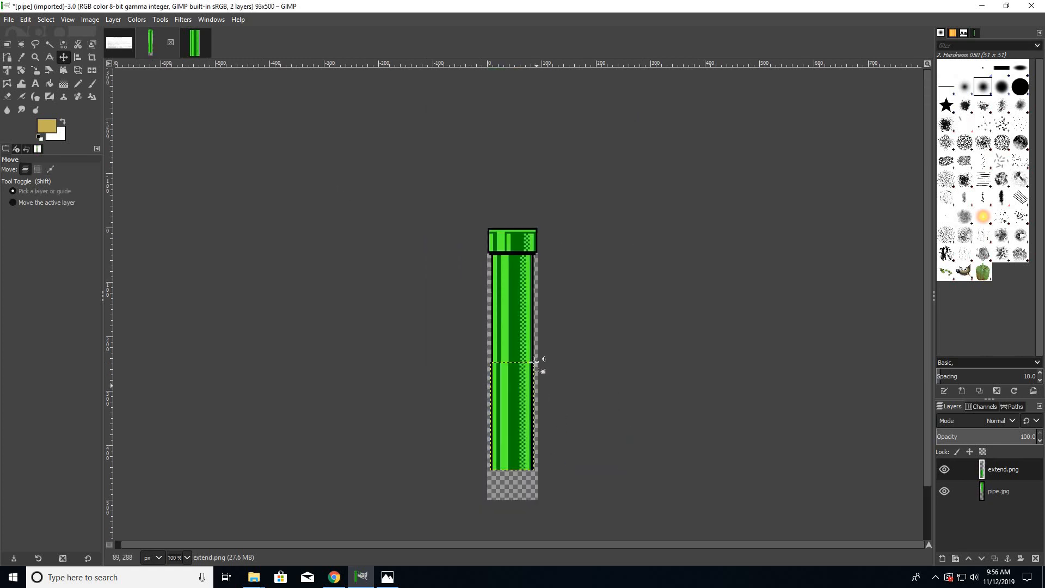
pyautogui.moveTo(529, 387)
pyautogui.mouseDown()
pyautogui.moveTo(535, 411)
pyautogui.moveTo(523, 402)
pyautogui.mouseUp()
pyautogui.scroll(3, 520, 410)
pyautogui.scroll(3, 523, 402)
pyautogui.scroll(5, 513, 267)
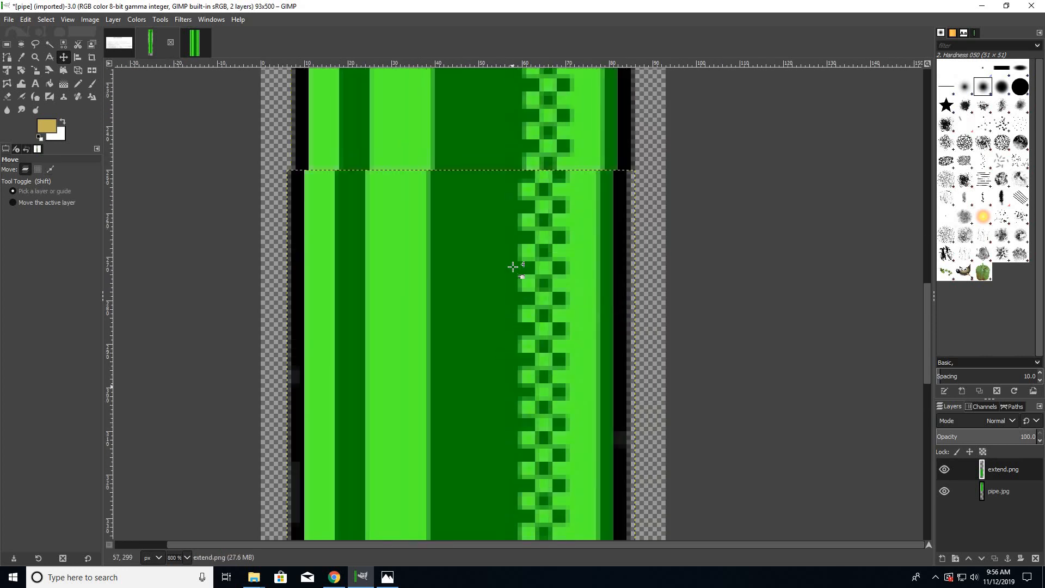
pyautogui.moveTo(515, 324); pyautogui.dragTo(520, 322)
pyautogui.press('Up')
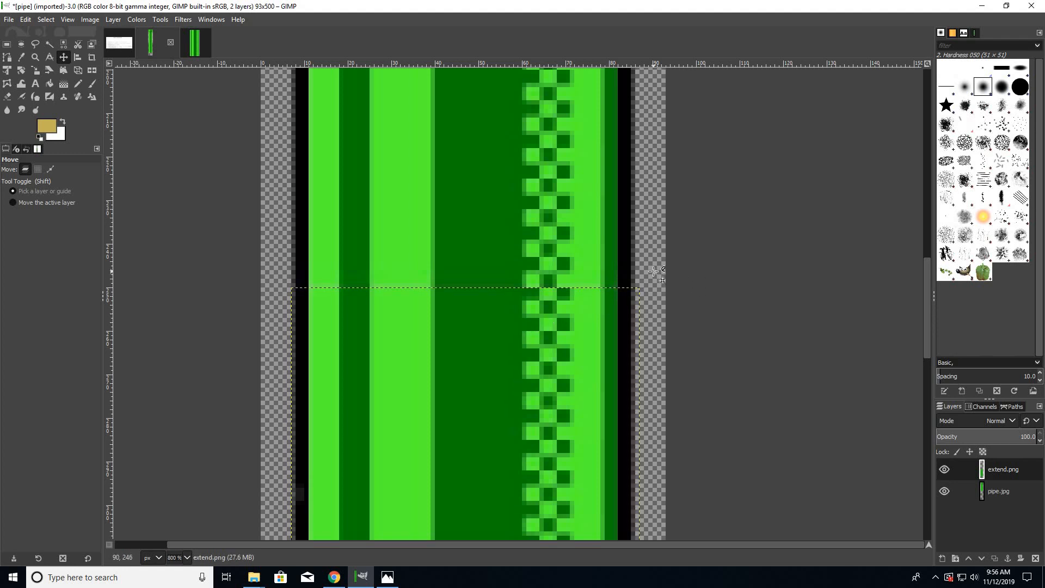
pyautogui.scroll(-3, 614, 310)
pyautogui.scroll(-2, 614, 310)
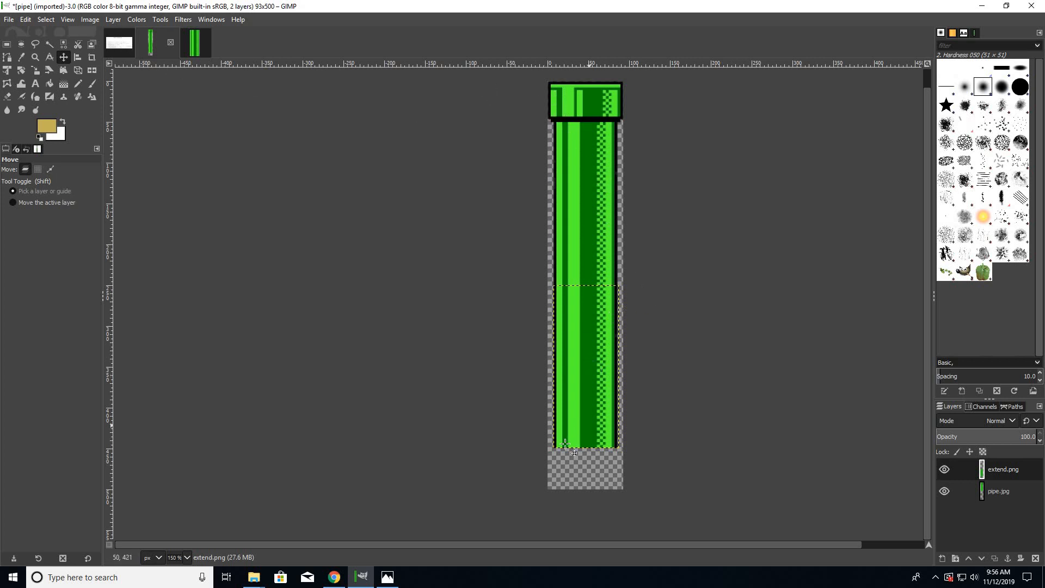
# - Draw a rectangular selection of about 91 × 449 px around the whole extended pipe and crop the image to it
pyautogui.click(7, 44)
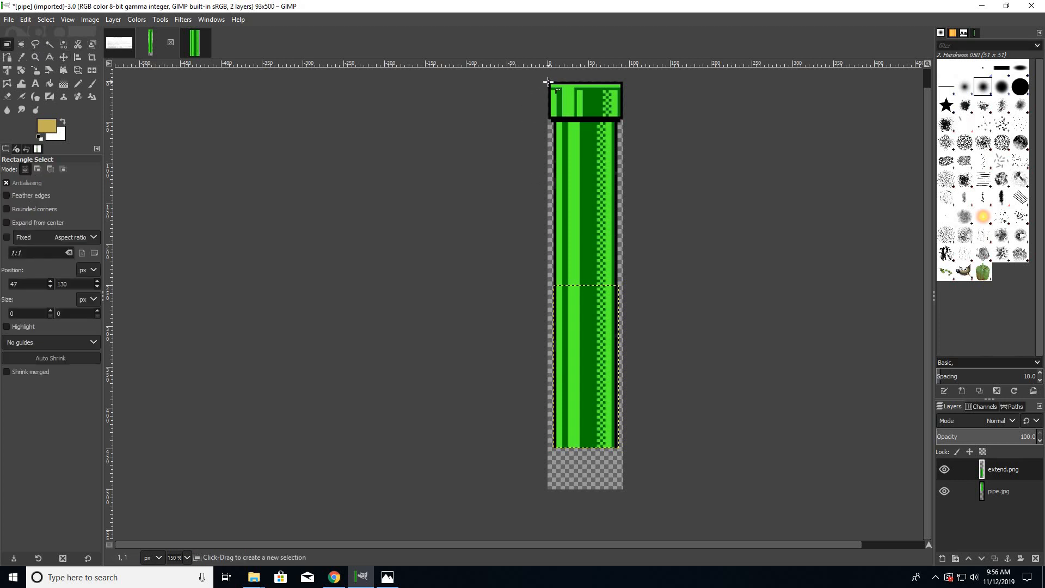
pyautogui.moveTo(549, 81); pyautogui.dragTo(624, 449)
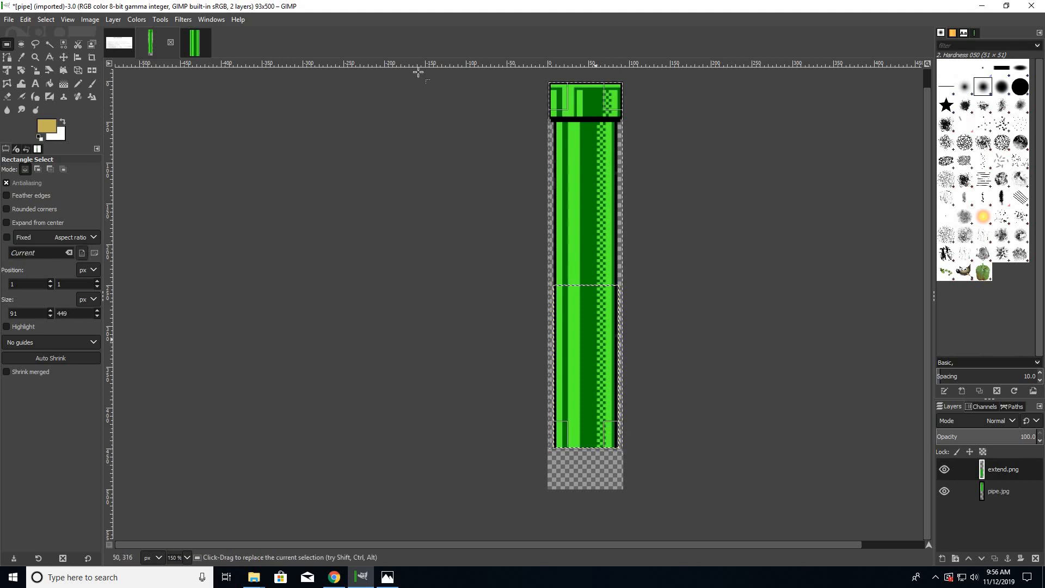
pyautogui.click(42, 21)
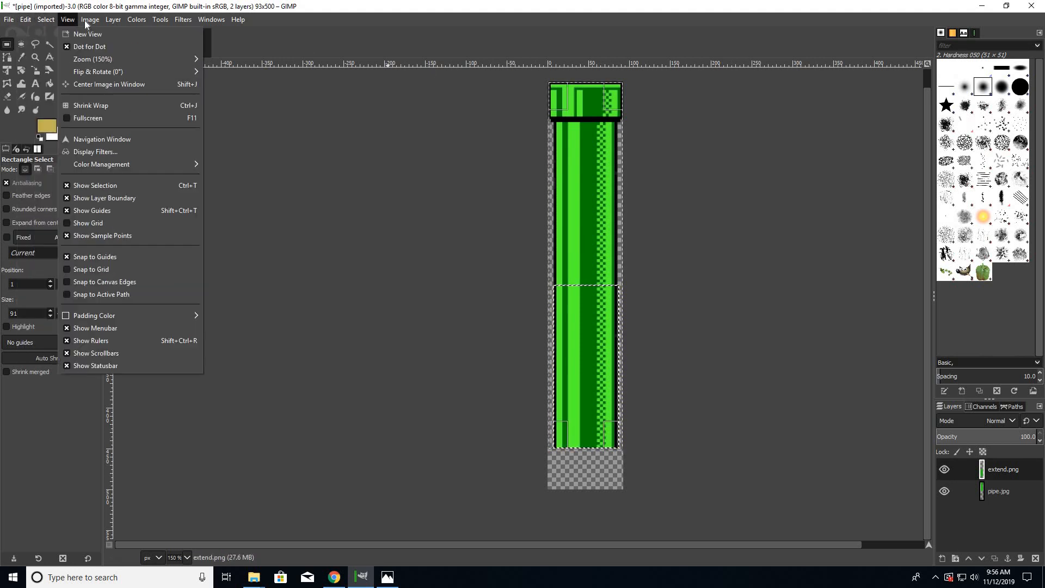
pyautogui.moveTo(90, 20)
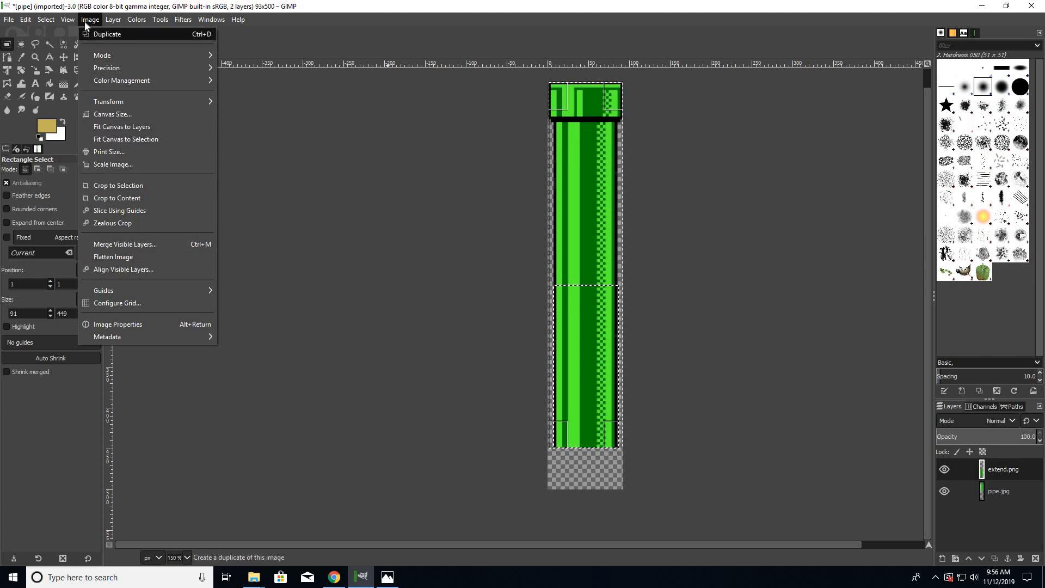
pyautogui.moveTo(4, 20)
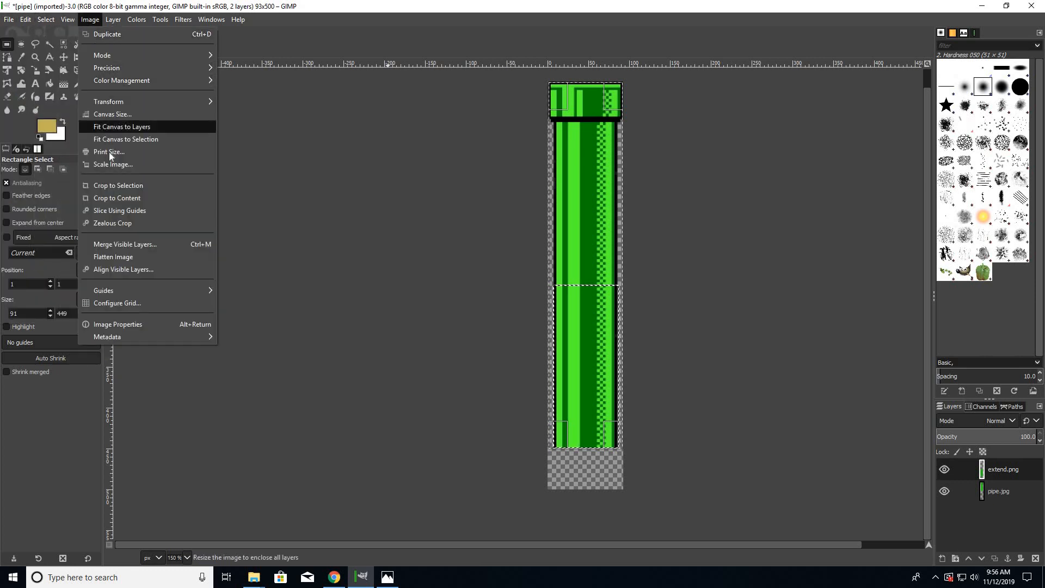
pyautogui.click(131, 186)
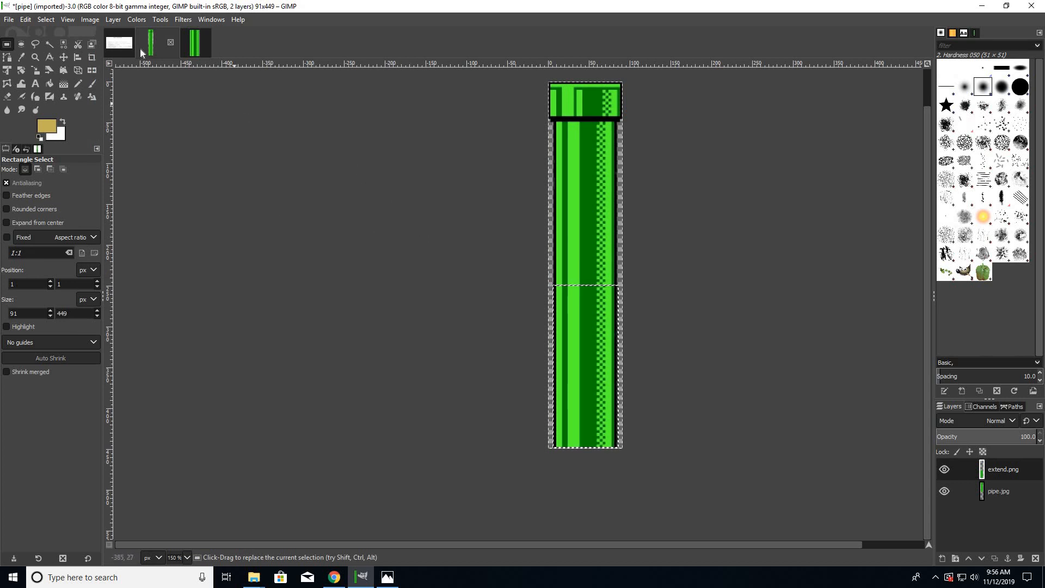
# - Export the extended pipe image to the Desktop as bottomPipe.png with the default PNG options
pyautogui.click(9, 20)
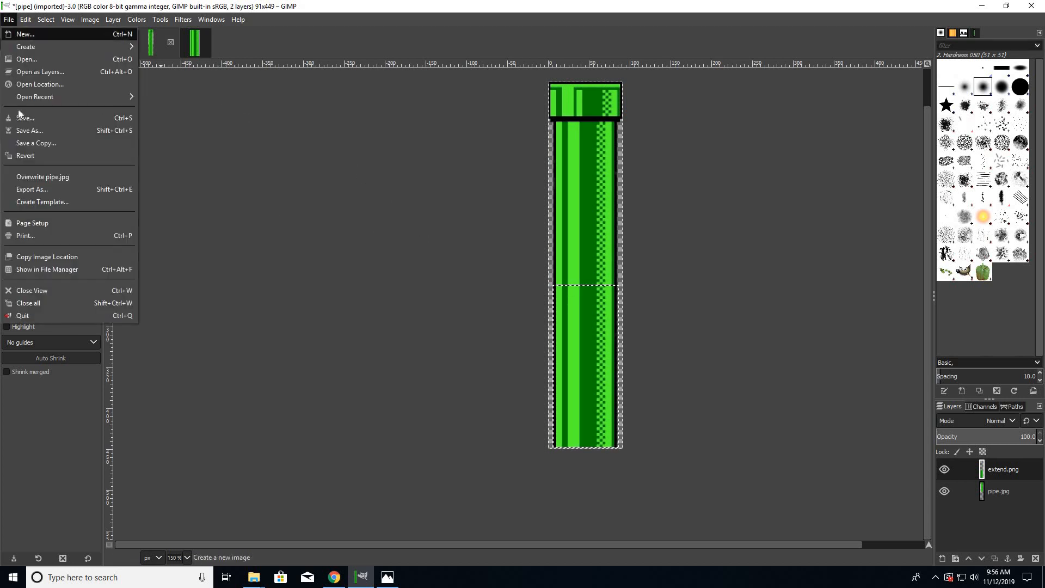
pyautogui.click(33, 189)
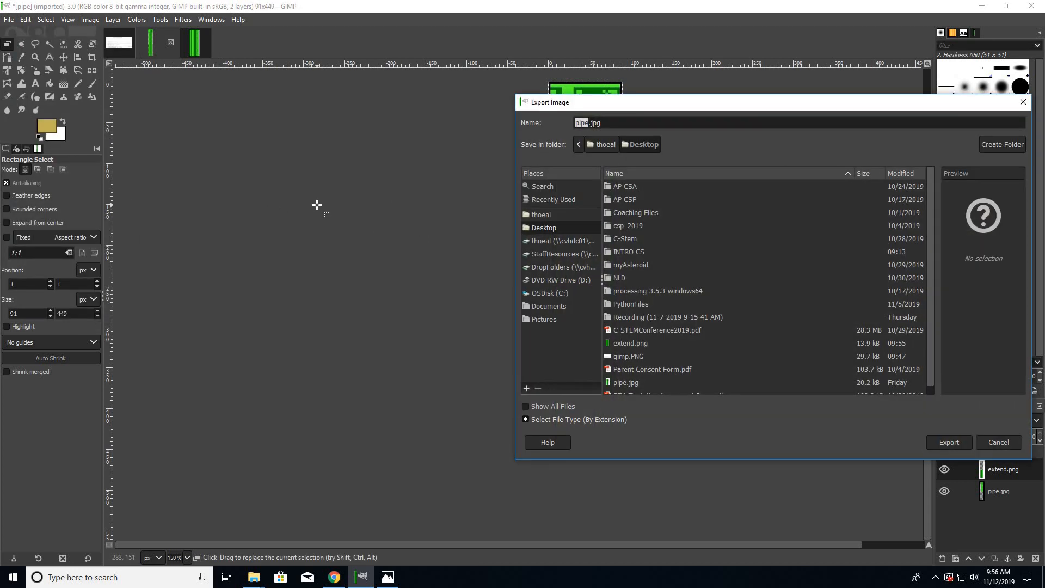
pyautogui.write('bottomPipe.png')
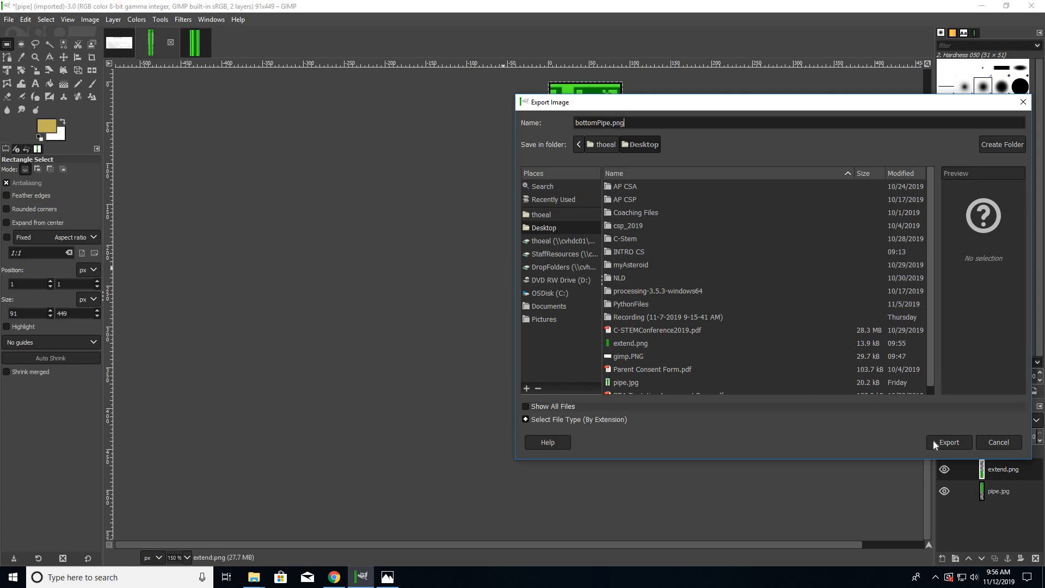
pyautogui.click(949, 442)
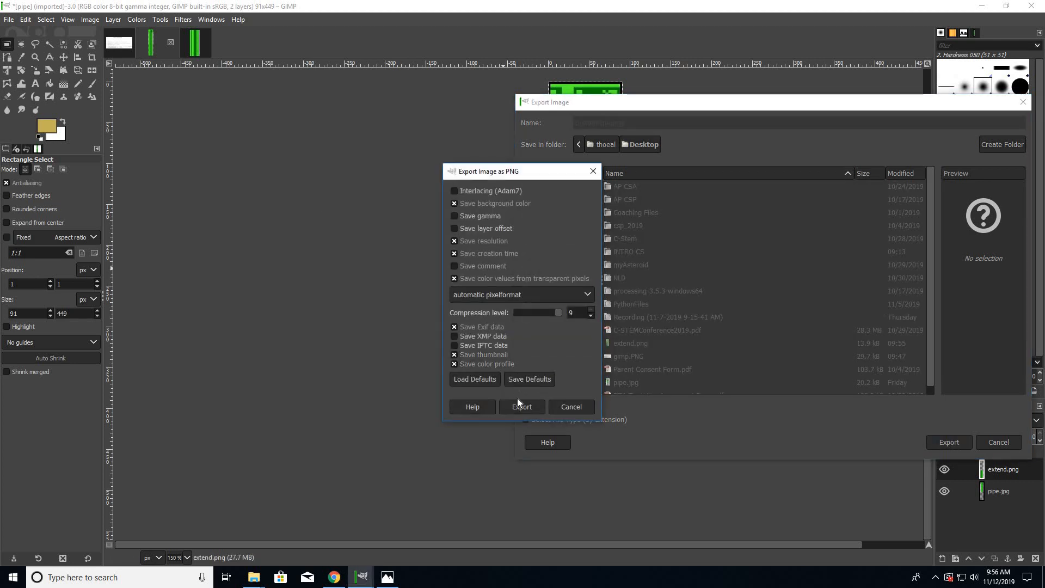
pyautogui.click(522, 407)
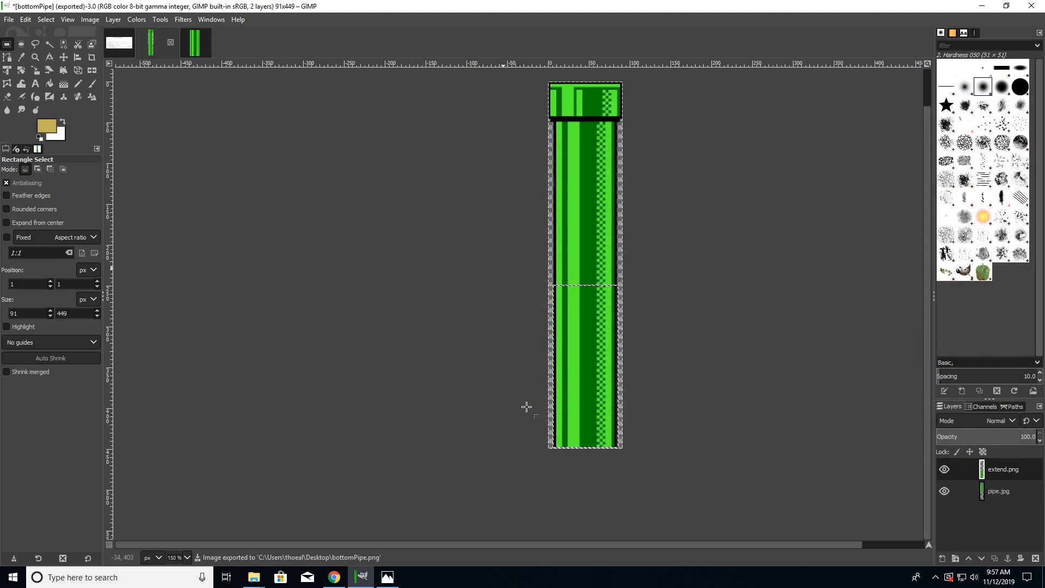
# - Clear the selection and close the bottomPipe, extend and gimp images, discarding their unsaved changes
pyautogui.click(662, 357)
pyautogui.click(8, 20)
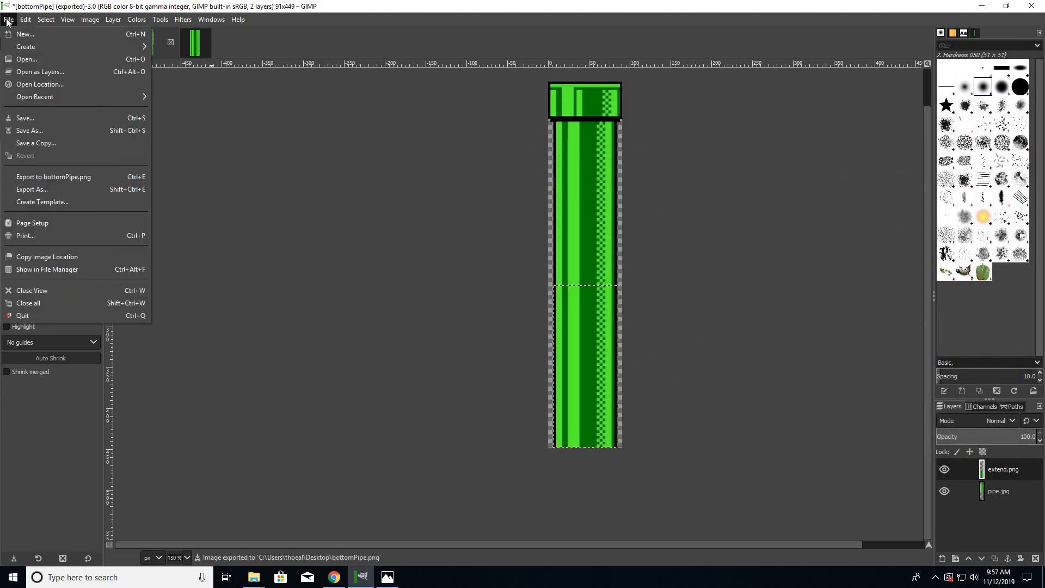
pyautogui.click(263, 136)
pyautogui.click(171, 43)
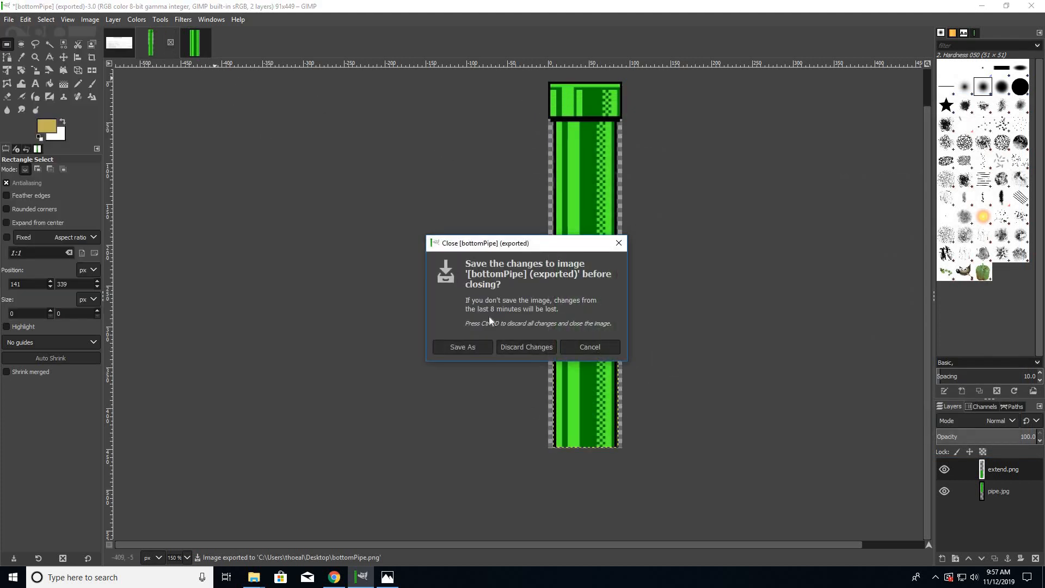
pyautogui.click(514, 348)
pyautogui.click(169, 42)
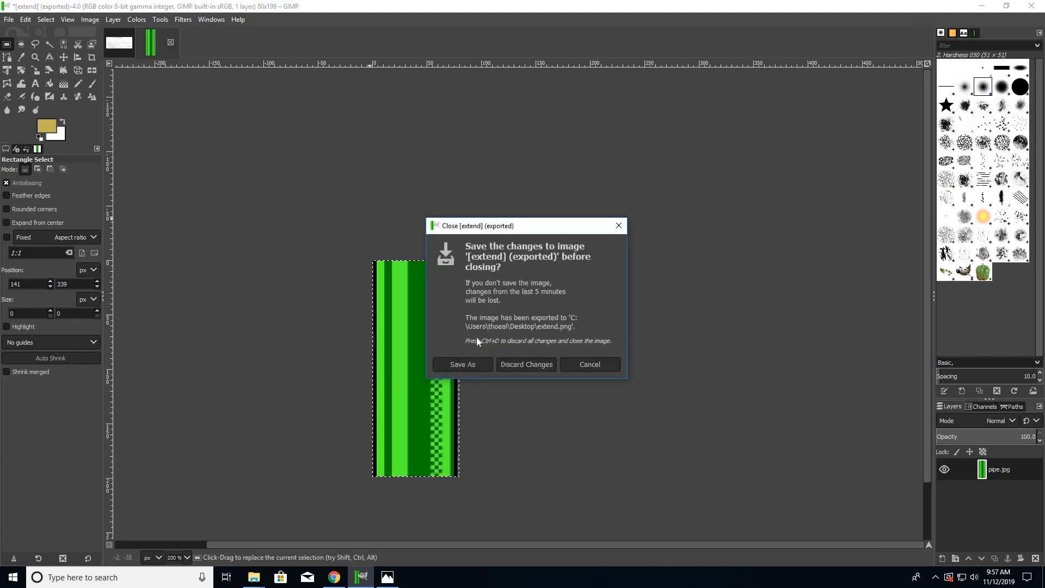
pyautogui.click(513, 364)
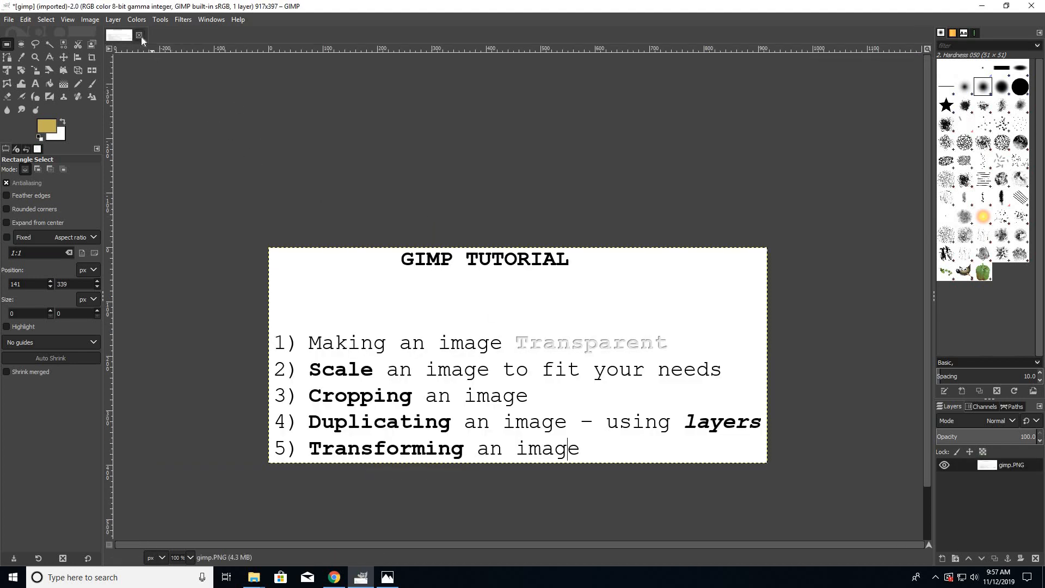
pyautogui.click(140, 36)
pyautogui.hotkey('ctrl', 'd')
# - Open bottomPipe.png from the Desktop folder
pyautogui.click(11, 20)
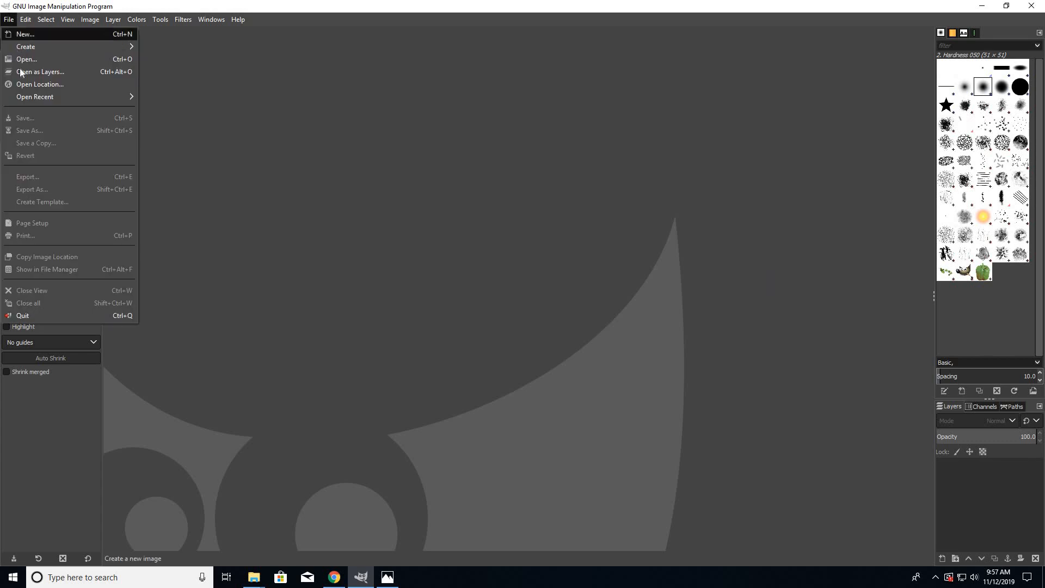
pyautogui.click(24, 59)
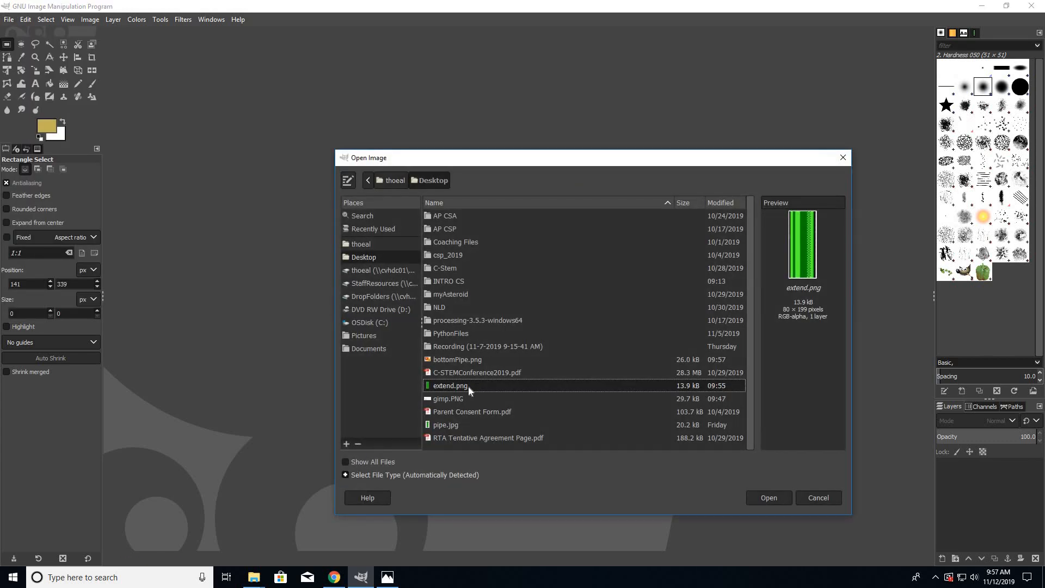
pyautogui.click(366, 346)
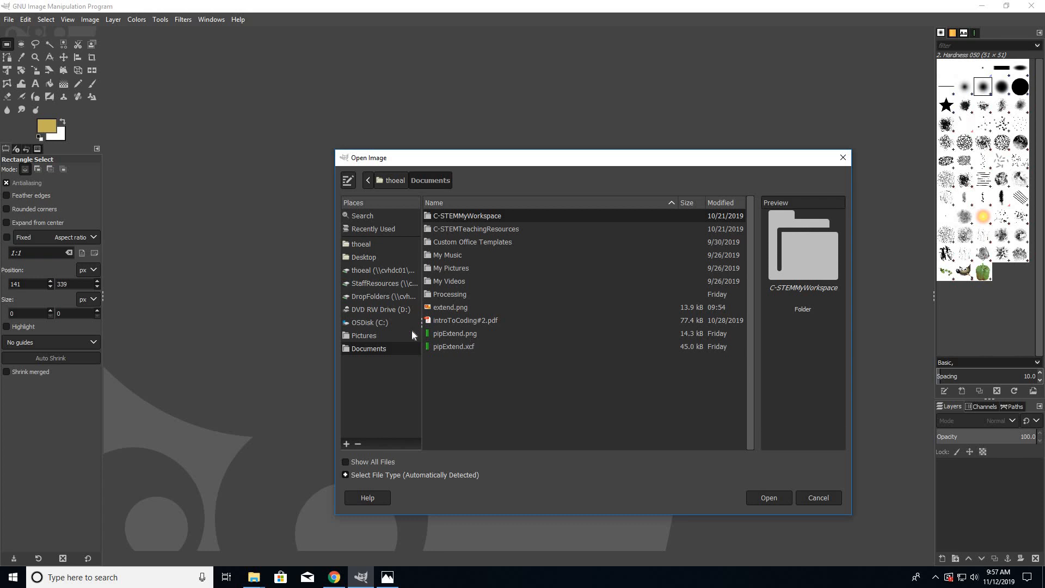
pyautogui.click(374, 334)
pyautogui.click(370, 246)
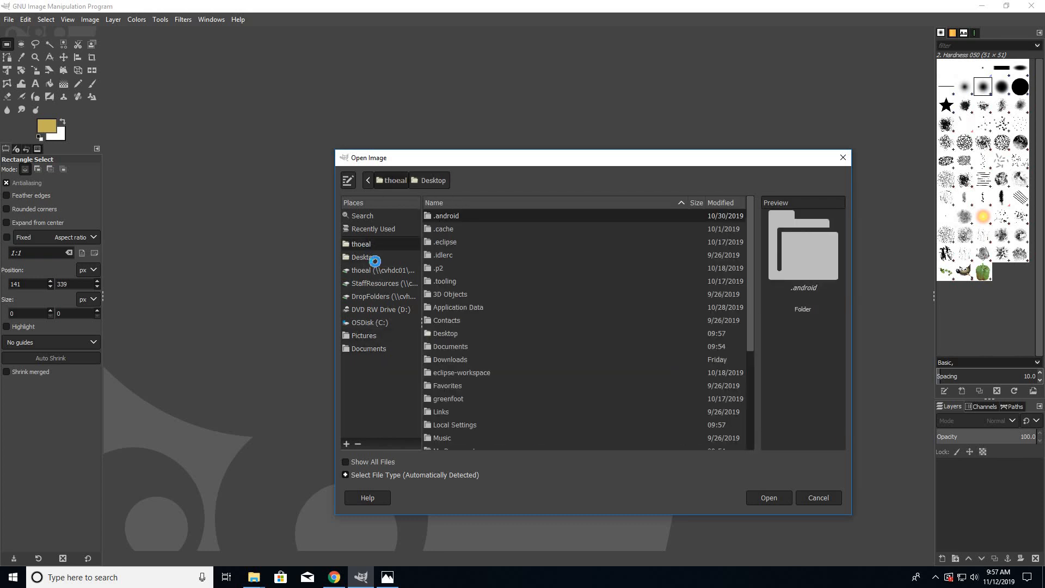
pyautogui.click(376, 260)
pyautogui.click(478, 358)
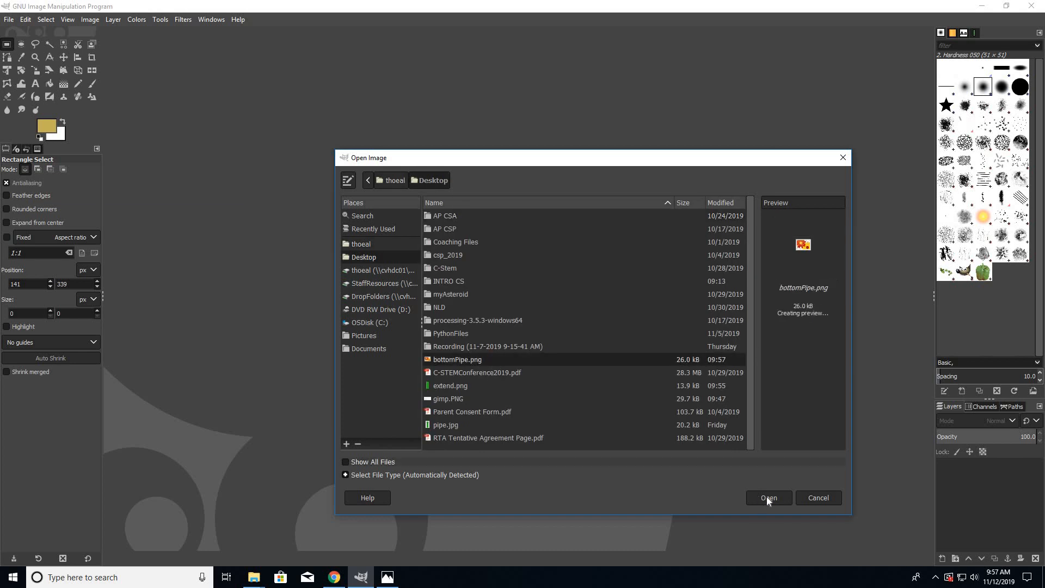
pyautogui.click(768, 498)
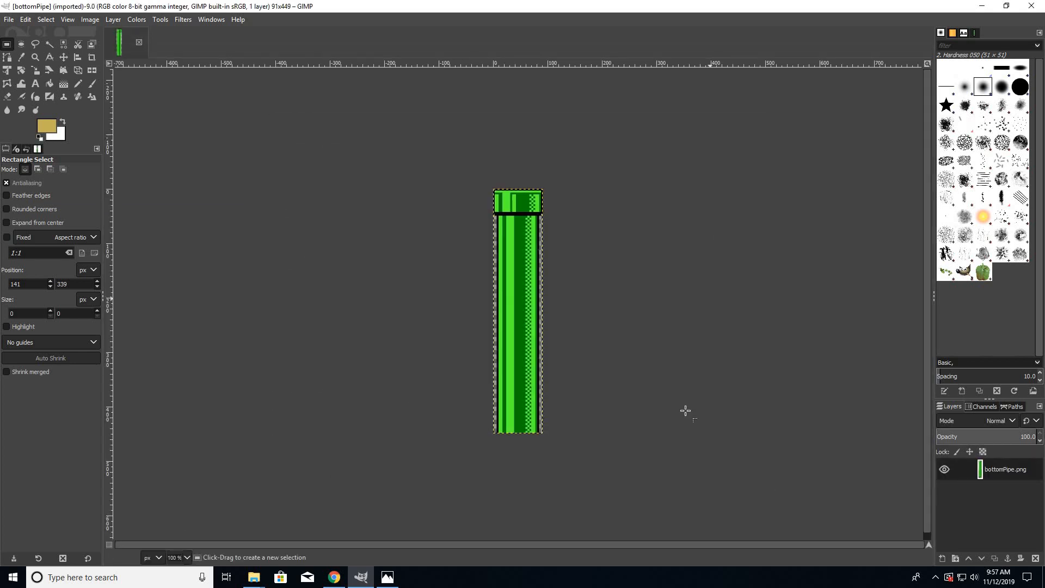
# - Flip the whole bottomPipe image vertically so the pipe's rim points down
pyautogui.scroll(-2, 626, 428)
pyautogui.scroll(2, 627, 428)
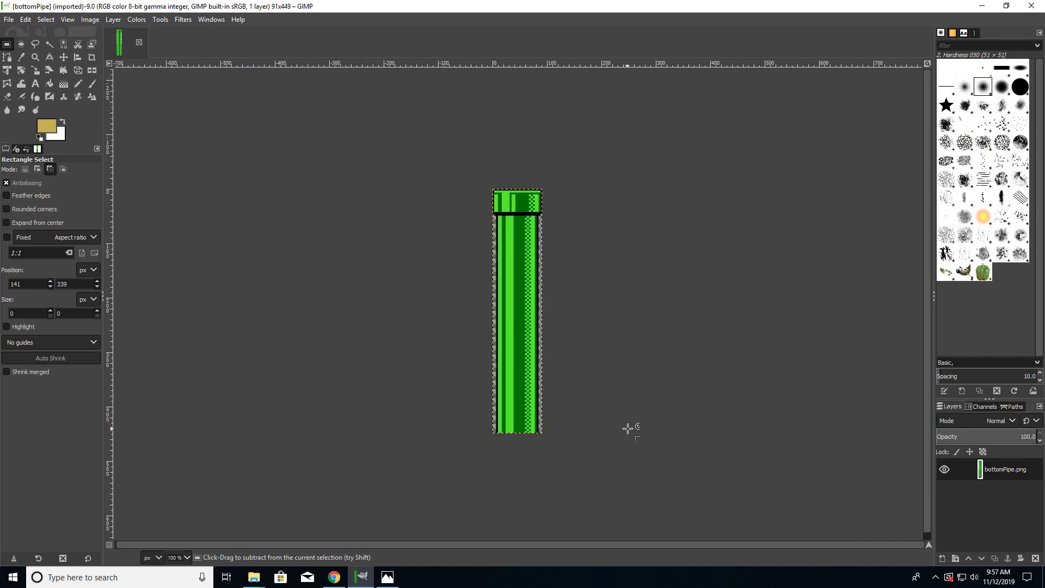
pyautogui.scroll(1, 627, 429)
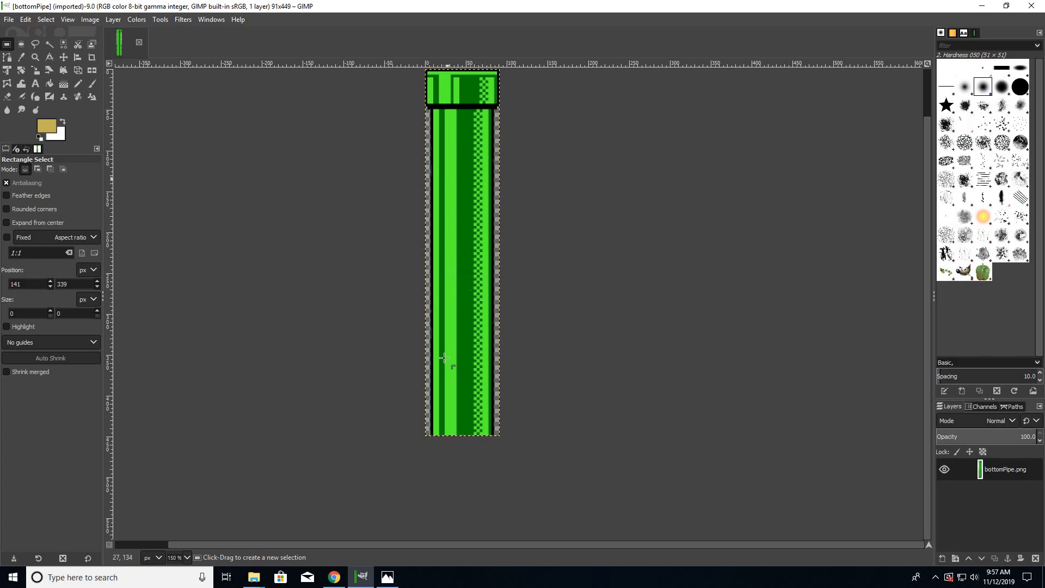
pyautogui.scroll(2, 553, 348)
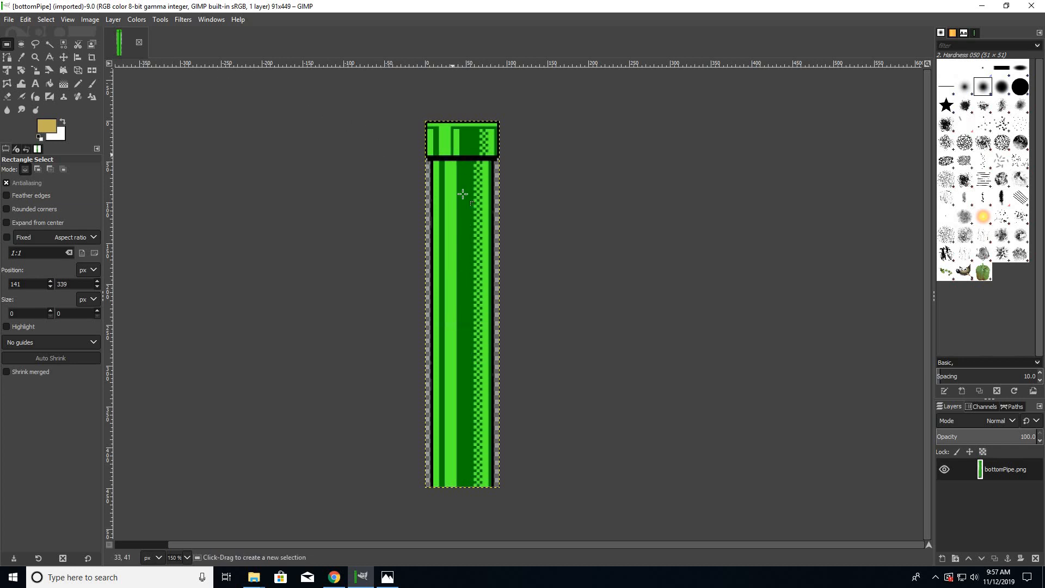
pyautogui.click(97, 21)
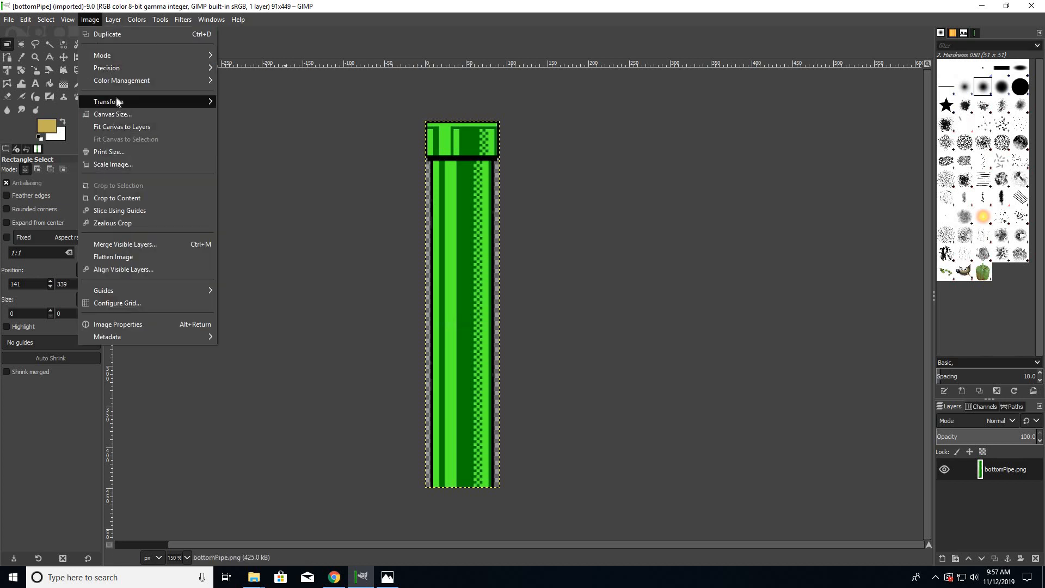
pyautogui.moveTo(115, 102)
pyautogui.click(255, 113)
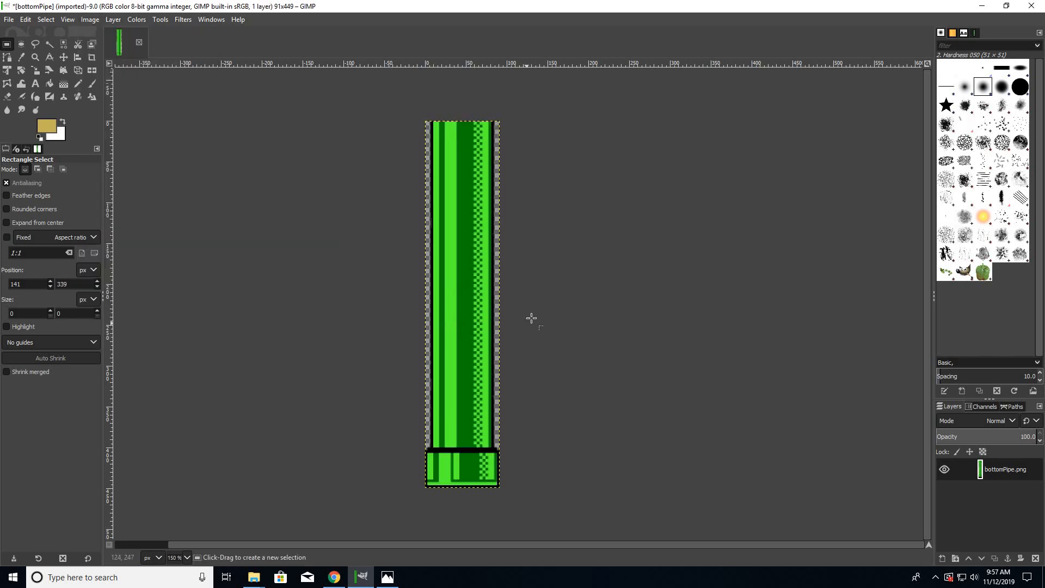
# - Export the flipped pipe to the Desktop as topPipe.png with the default PNG options
pyautogui.click(9, 19)
pyautogui.click(35, 189)
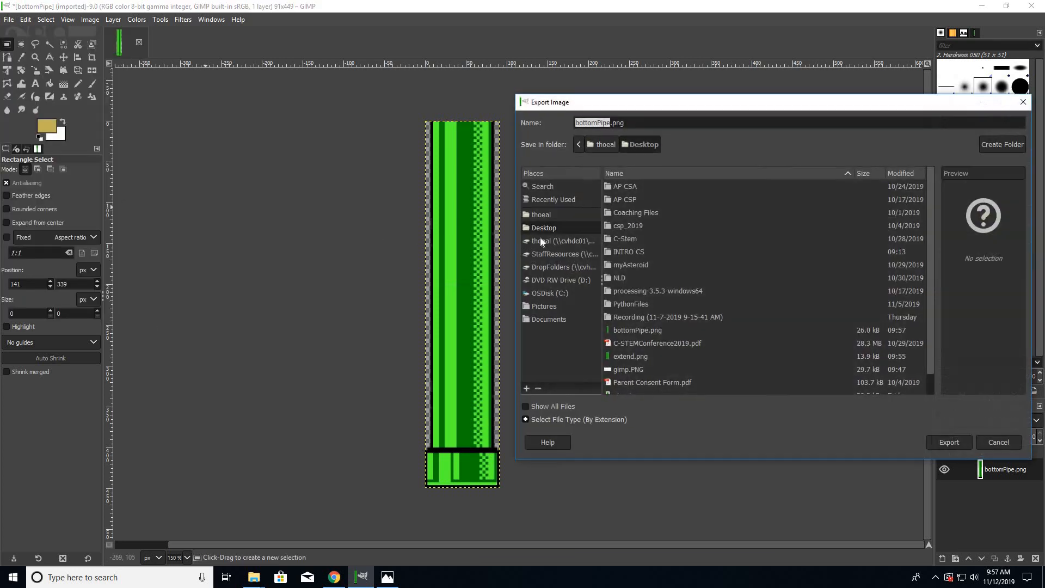
pyautogui.click(581, 123)
pyautogui.moveTo(575, 123); pyautogui.dragTo(601, 122)
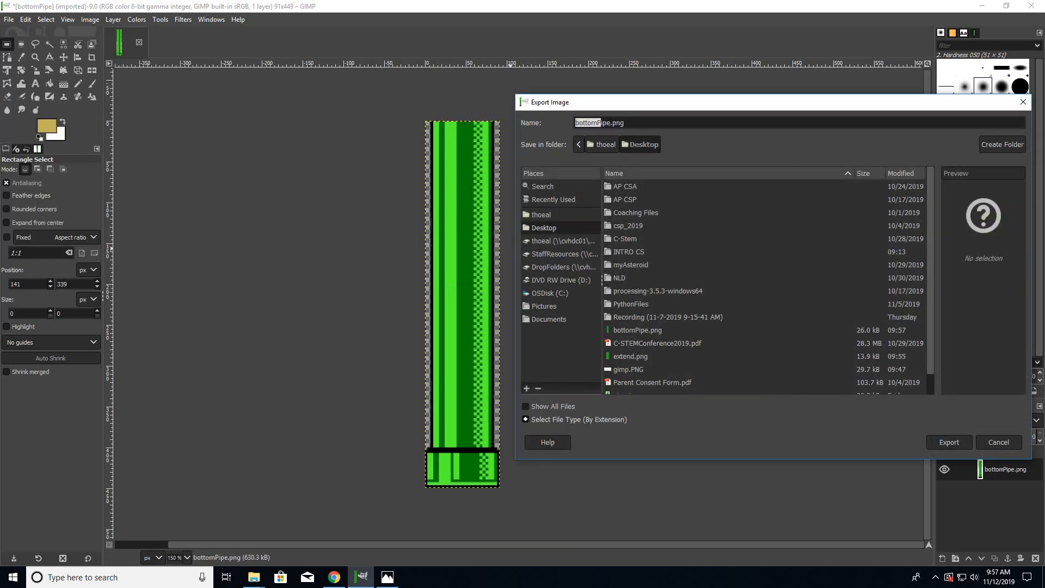
pyautogui.write('topP')
pyautogui.click(953, 443)
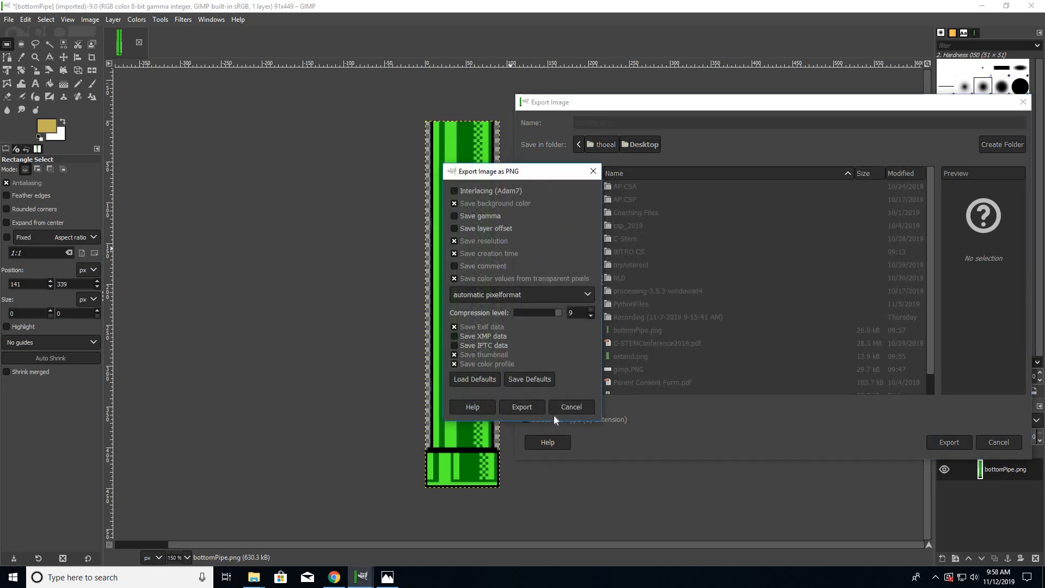
pyautogui.click(527, 413)
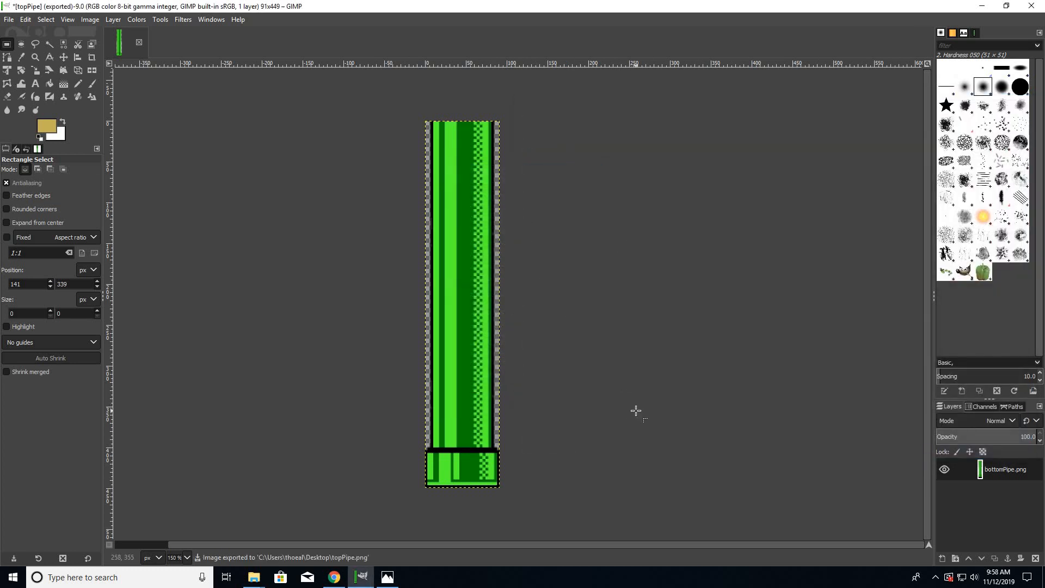
# - Switch to the File Explorer window showing the img folder inside processing-3.5.3
pyautogui.moveTo(253, 577)
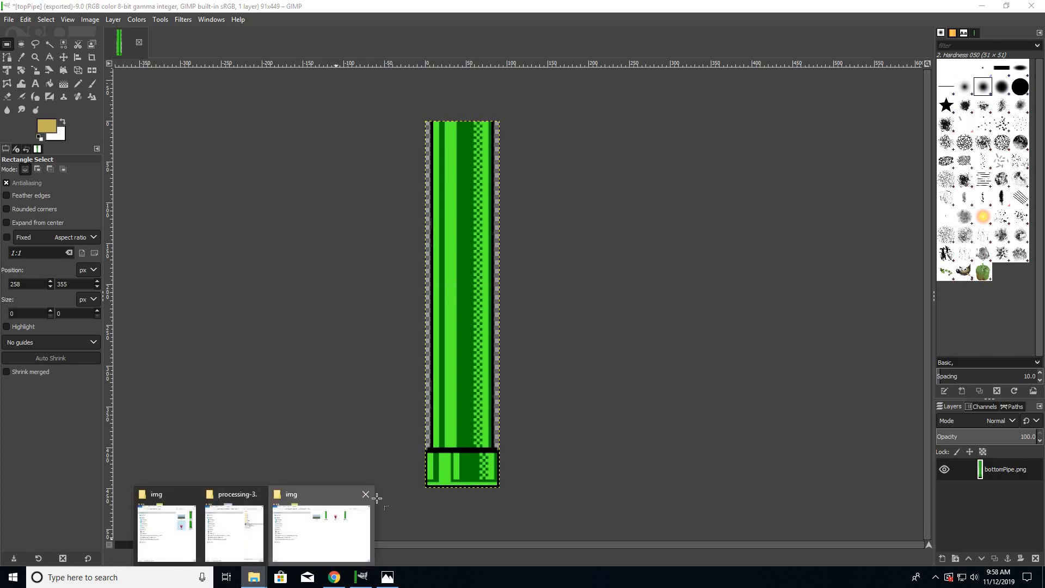
pyautogui.click(372, 503)
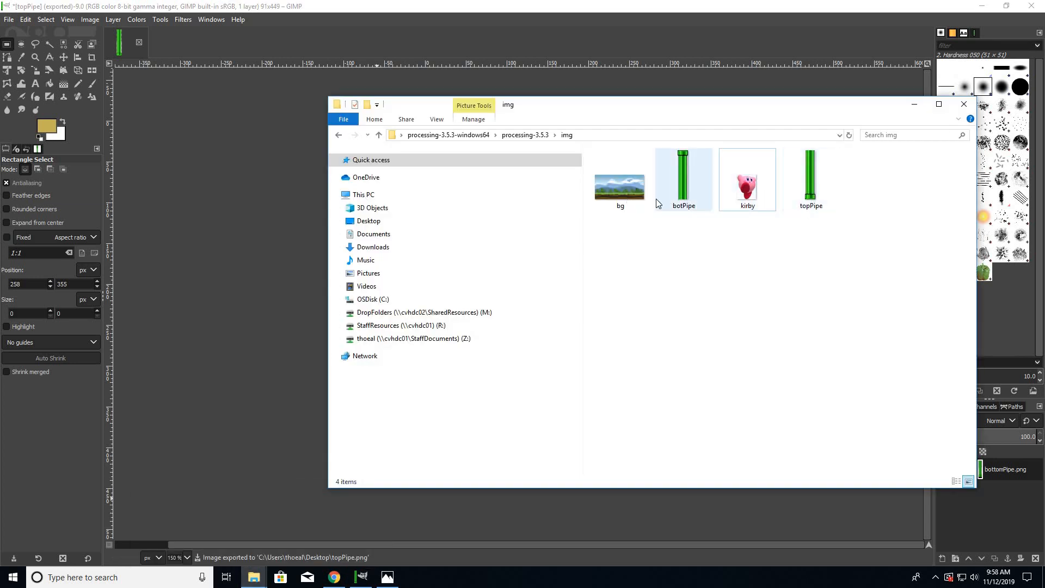